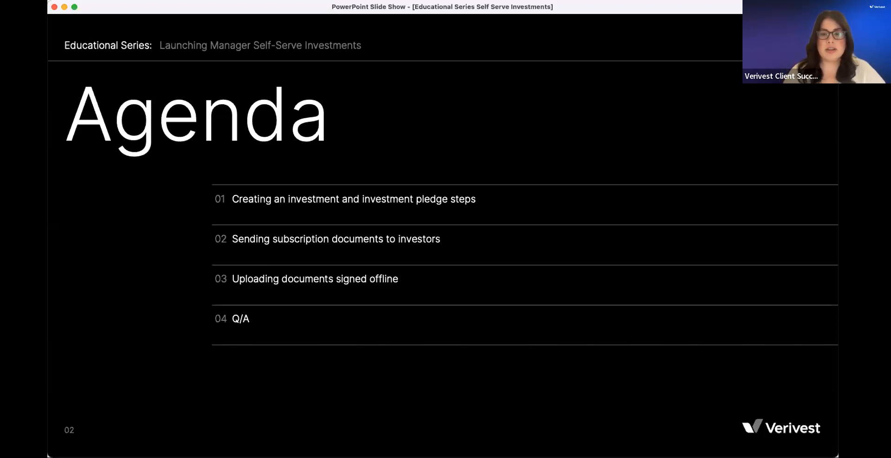
- Switch from the slide show to the Verivest portal in the browser and start a new investment
key("super+Tab")
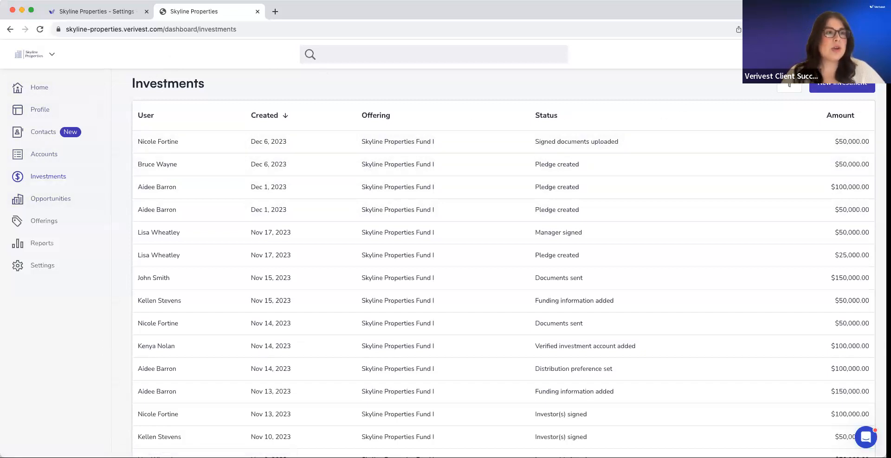
left_click(834, 85)
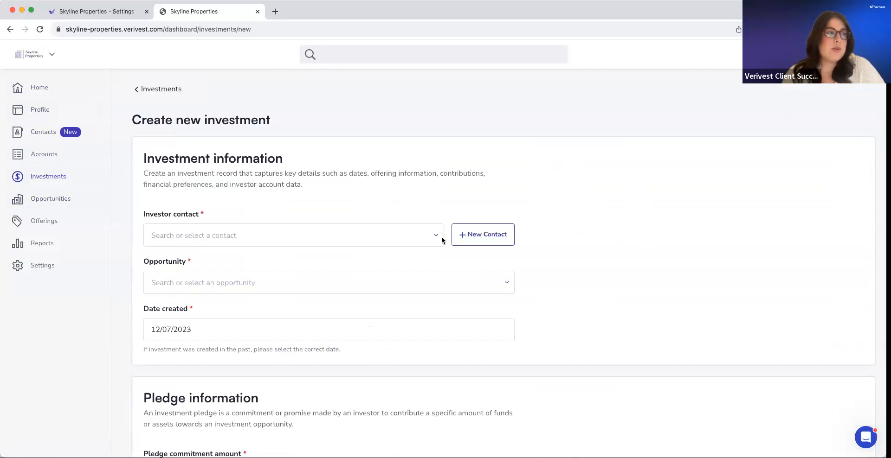
- Open the form for adding a new investor contact, examine its fields and close it without creating one
left_click(360, 235)
type("fortine")
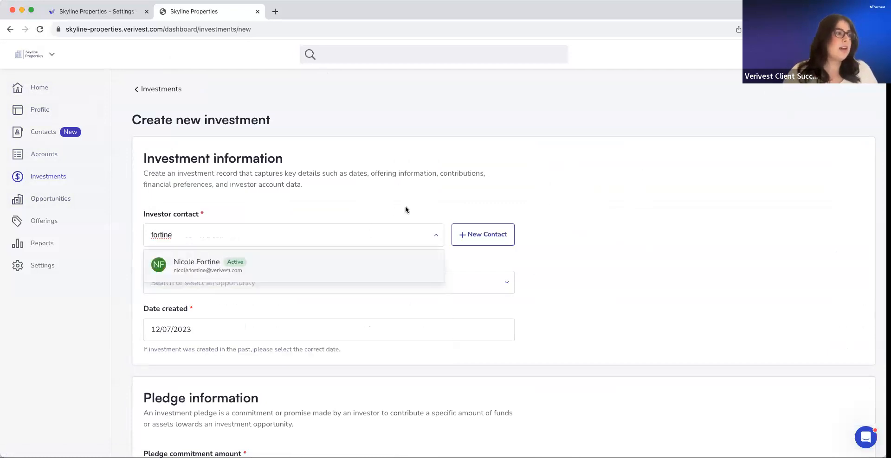
left_click(494, 224)
left_click(493, 232)
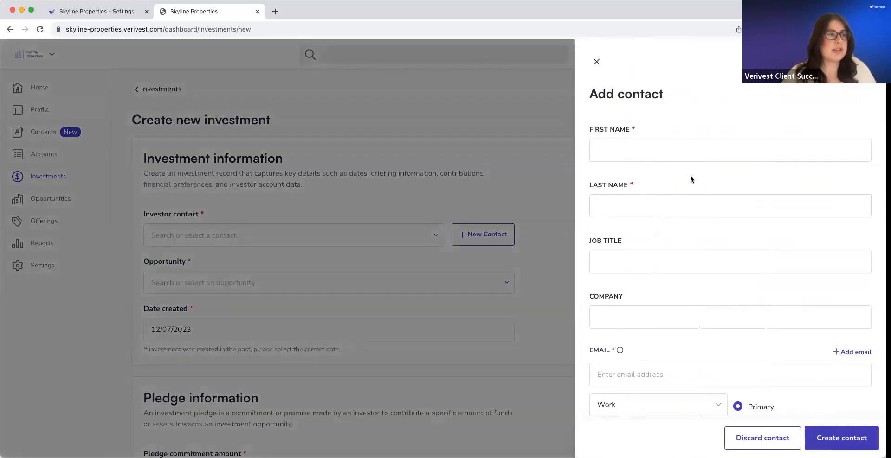
scroll(690, 177, "down", 5)
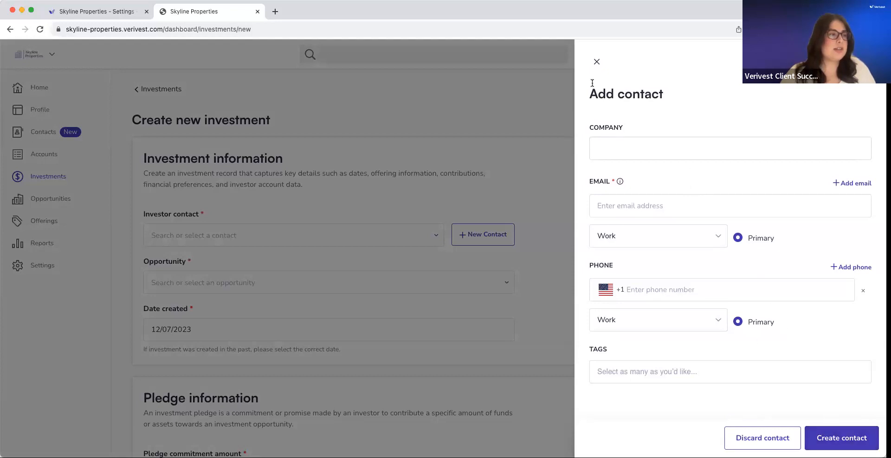
left_click(597, 61)
- Search for the existing investor by last name and select them as the investor contact
left_click(346, 231)
type("fortine")
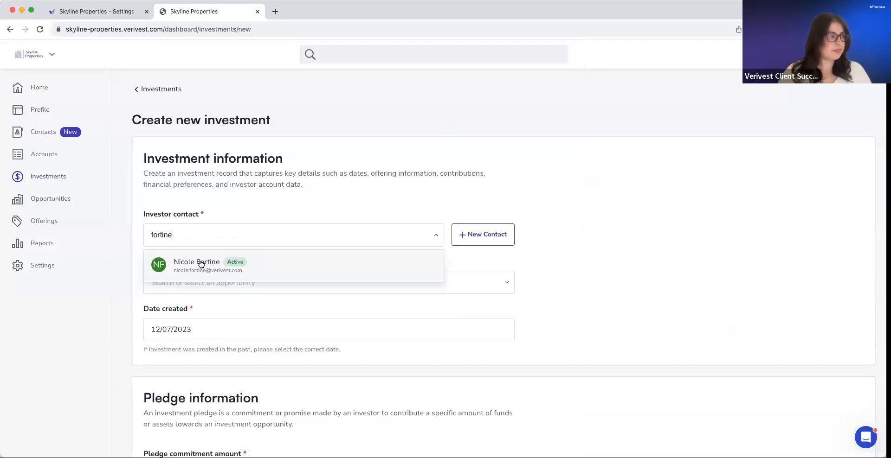
left_click(201, 264)
- Set both the opportunity and the offering of the new investment to Skyline Properties Fund I
scroll(716, 247, "down", 1)
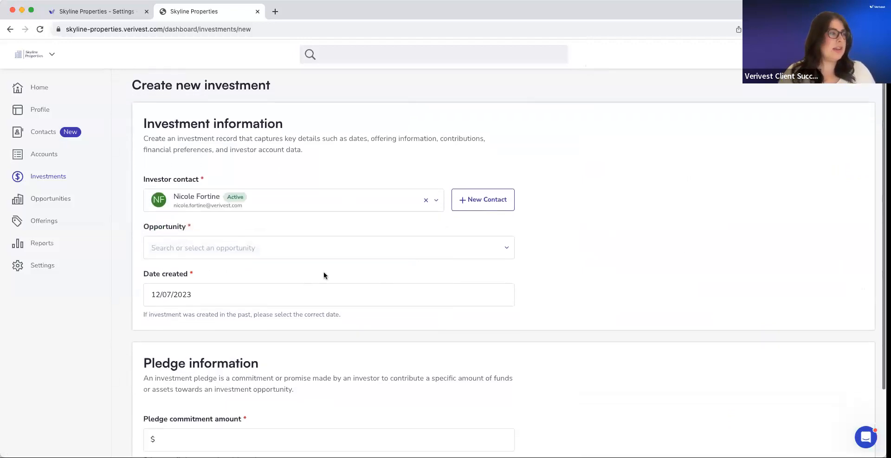
left_click(345, 238)
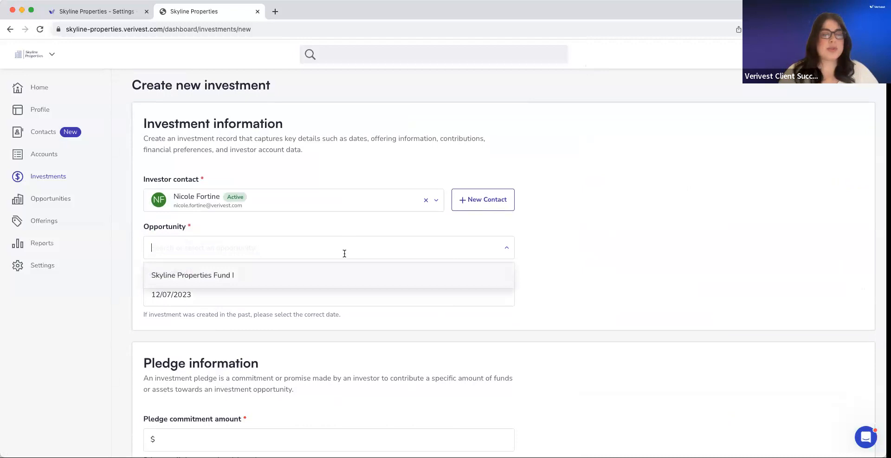
scroll(279, 277, "up", 1)
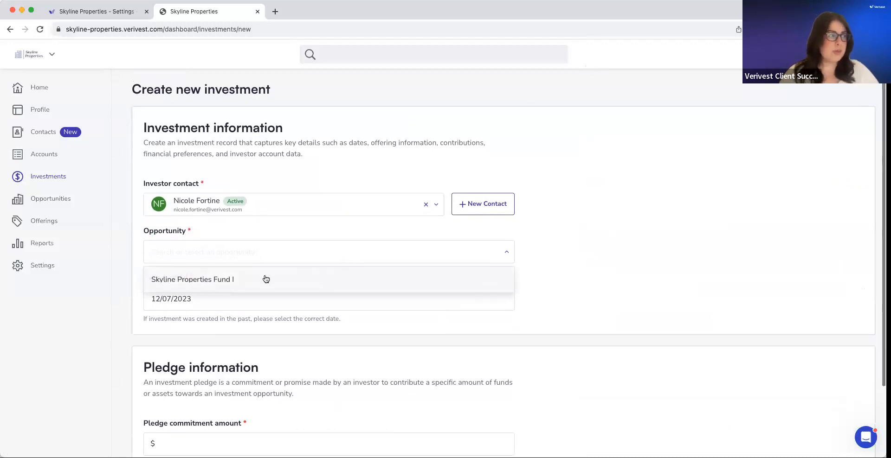
left_click(201, 284)
scroll(578, 250, "down", 1)
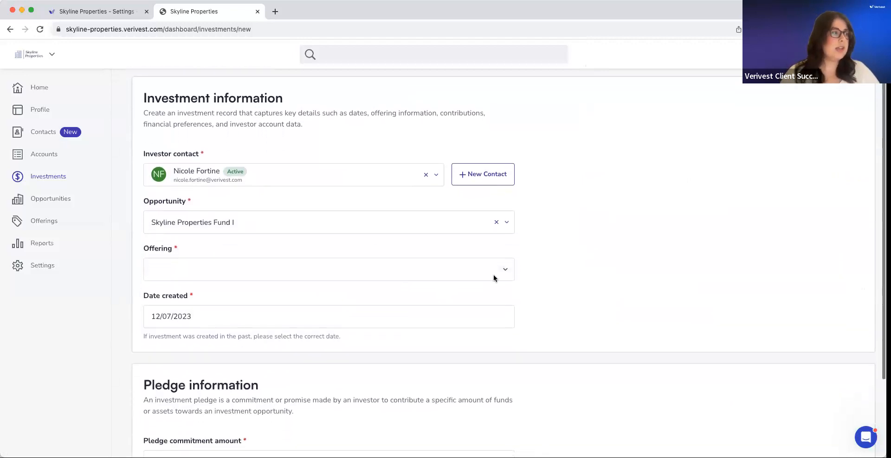
left_click(269, 275)
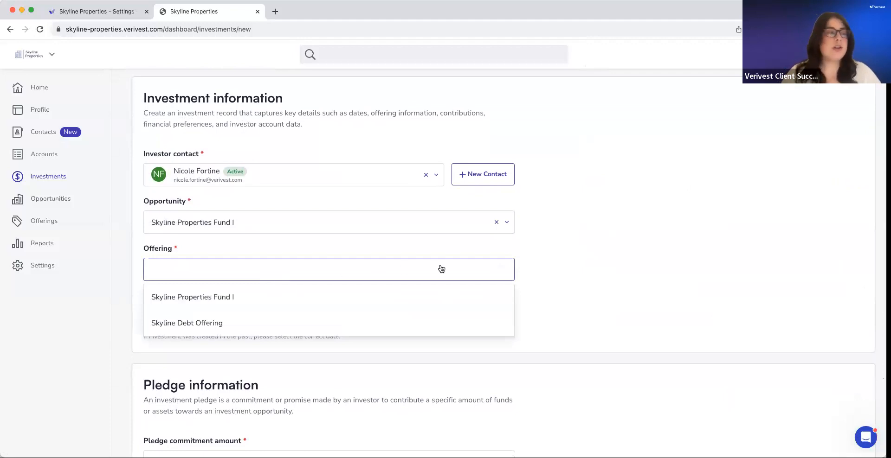
left_click(271, 297)
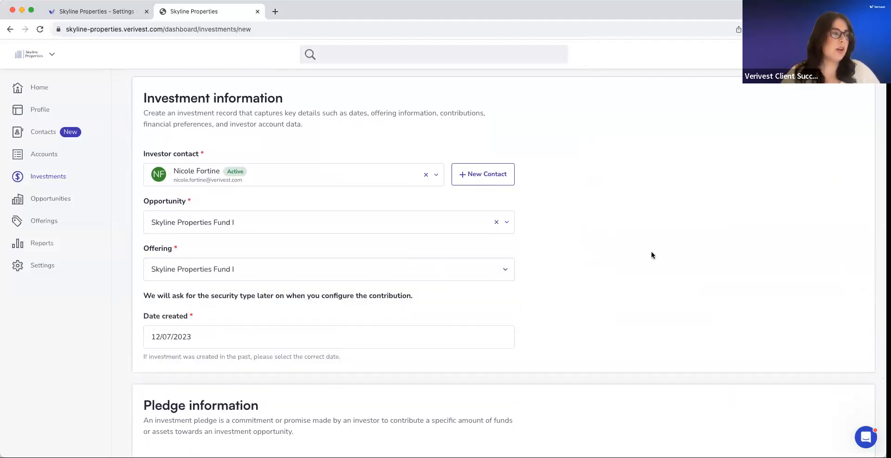
- Try to create the investment with a pledge commitment amount of $25,000
scroll(651, 251, "down", 5)
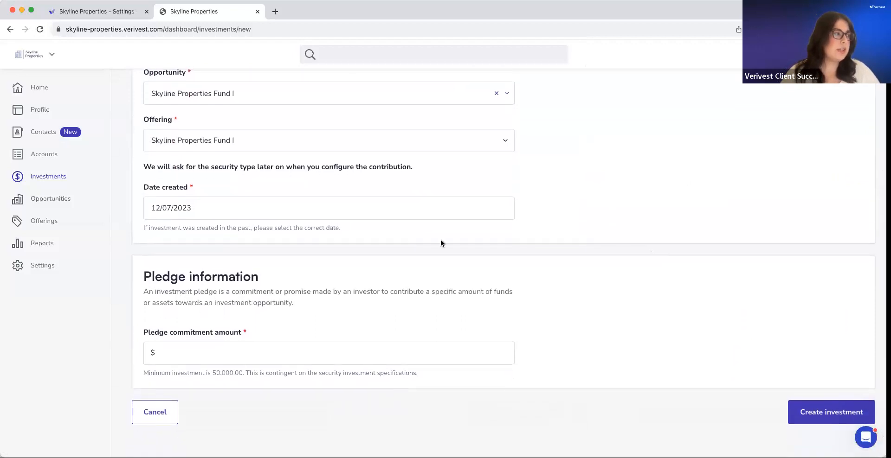
left_click(239, 349)
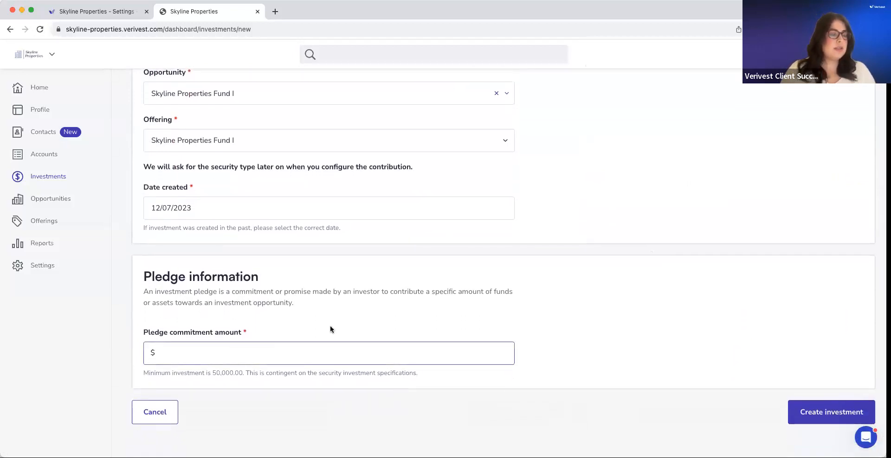
type("250000")
left_click(578, 294)
left_click(807, 414)
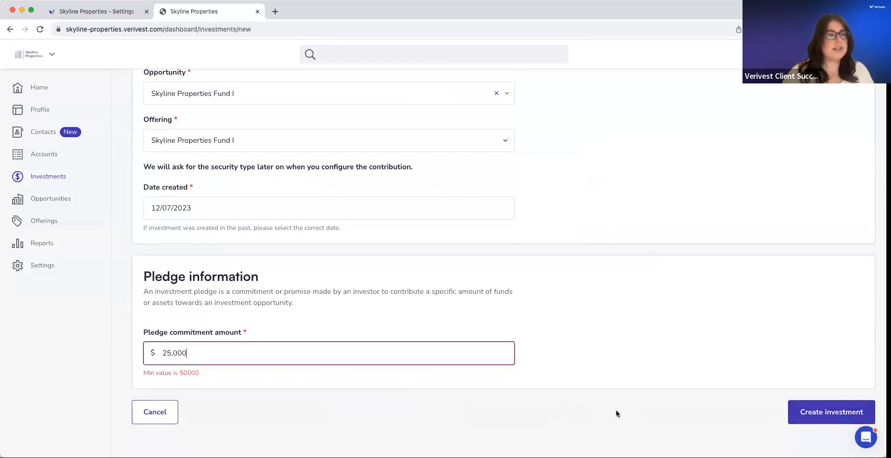
scroll(621, 362, "up", 1)
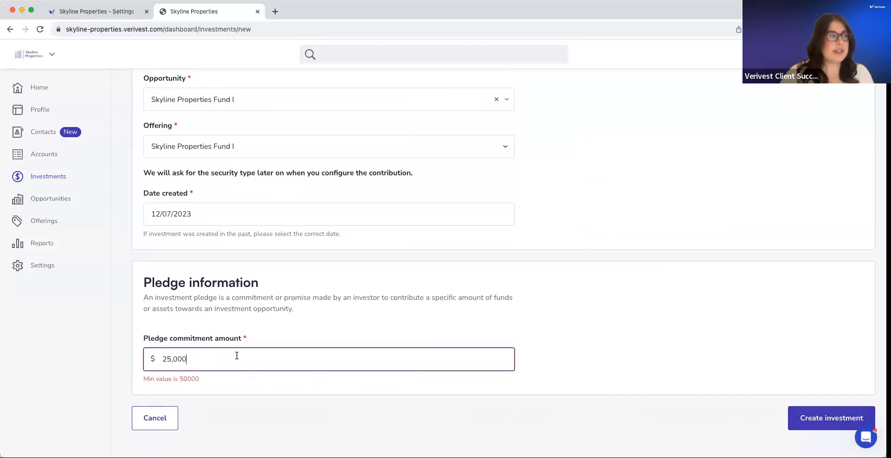
scroll(222, 360, "up", 1)
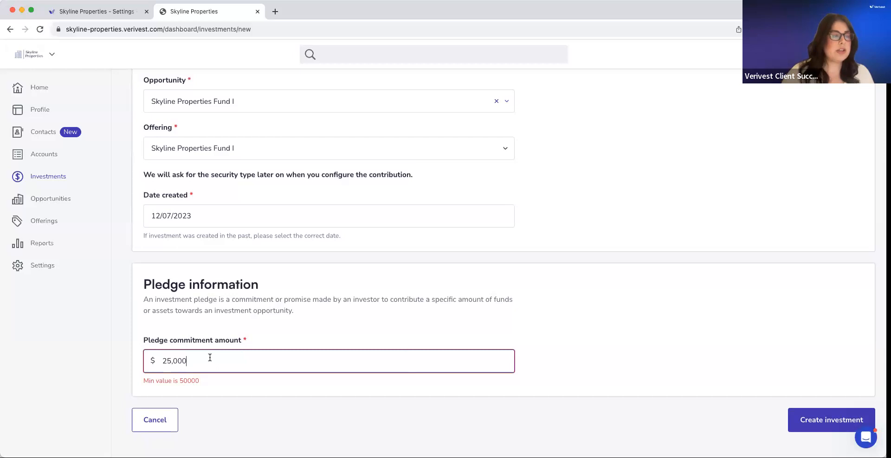
- Set the pledge commitment amount to $50,000 and create the investment
double_click(180, 356)
scroll(180, 356, "up", 1)
left_click(180, 356)
key("shift+Right")
scroll(180, 357, "down", 1)
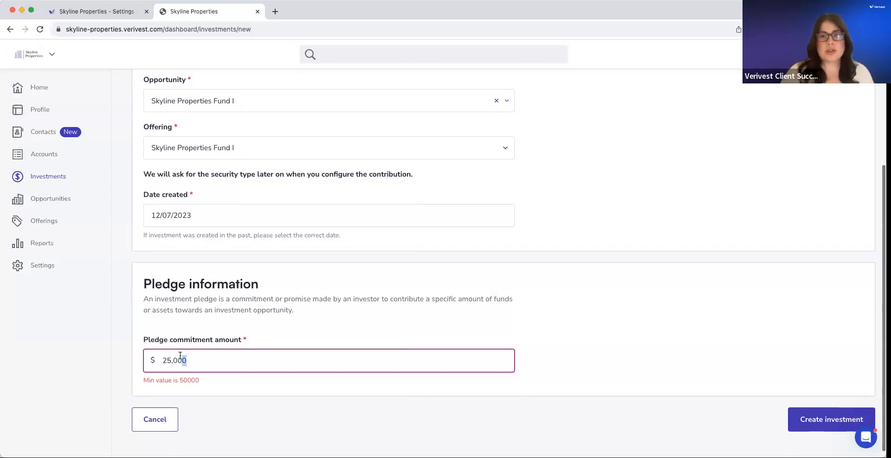
scroll(180, 357, "right", 1)
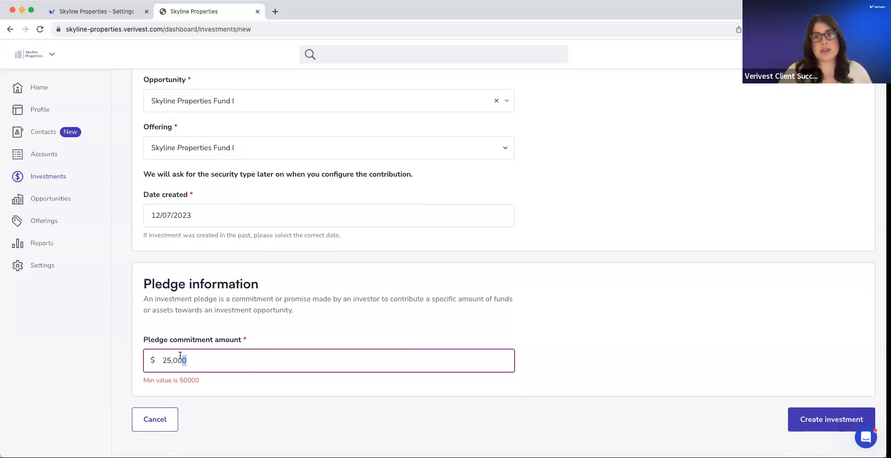
scroll(180, 356, "down", 1)
left_click_drag(240, 359, 158, 359)
key("BackSpace")
type("50,000")
scroll(606, 404, "up", 1)
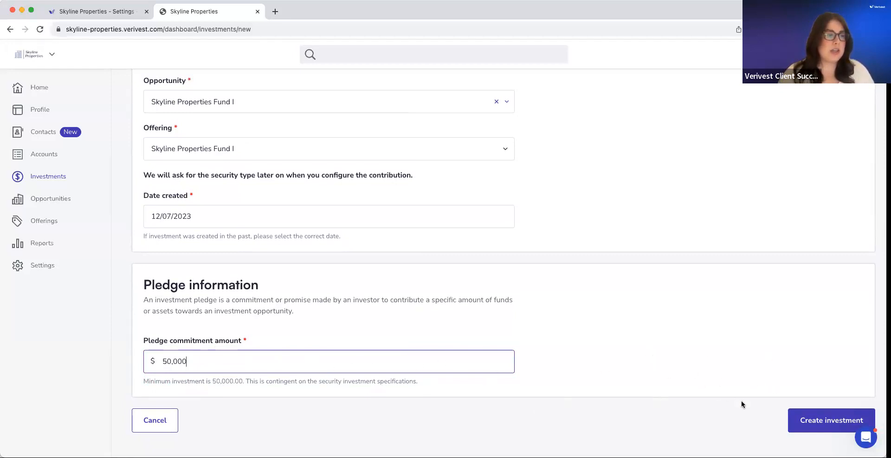
left_click(807, 421)
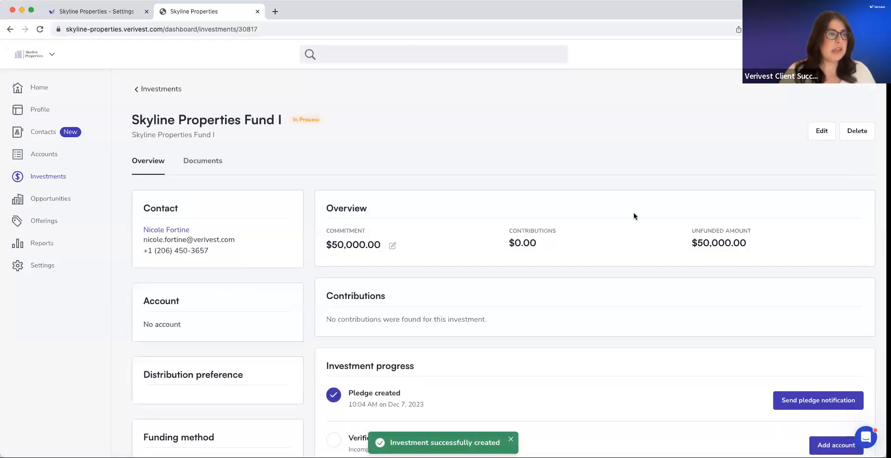
- Examine the new investment's overview, its pledge notification option and the list of investment progress steps
scroll(633, 215, "down", 2)
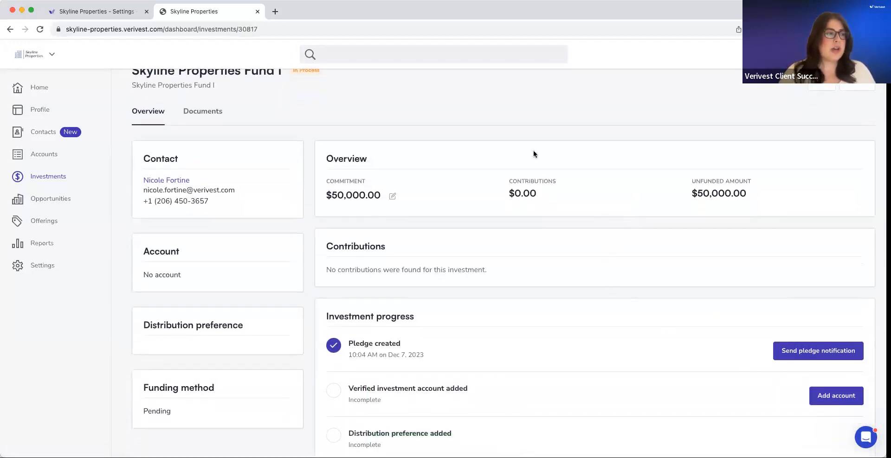
scroll(628, 296, "down", 5)
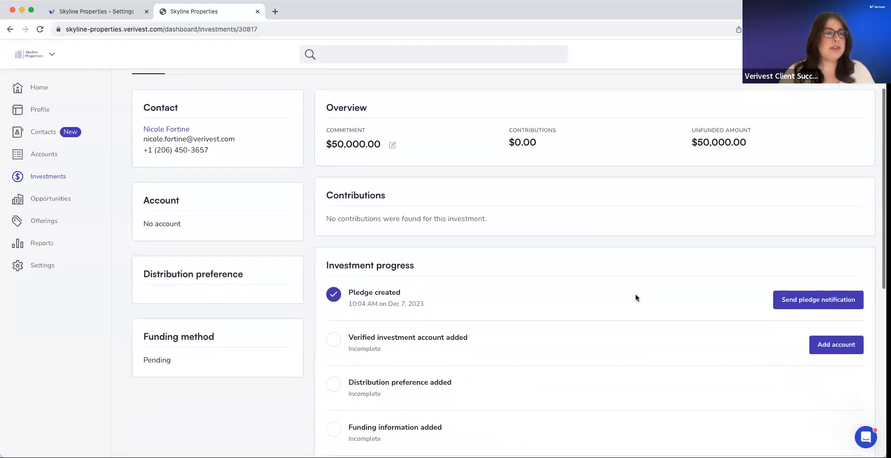
scroll(636, 297, "up", 3)
scroll(636, 297, "up", 2)
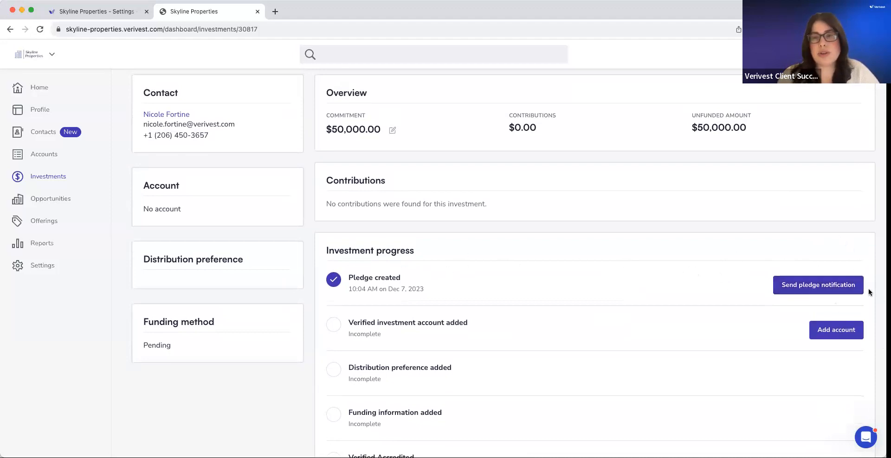
left_click(791, 290)
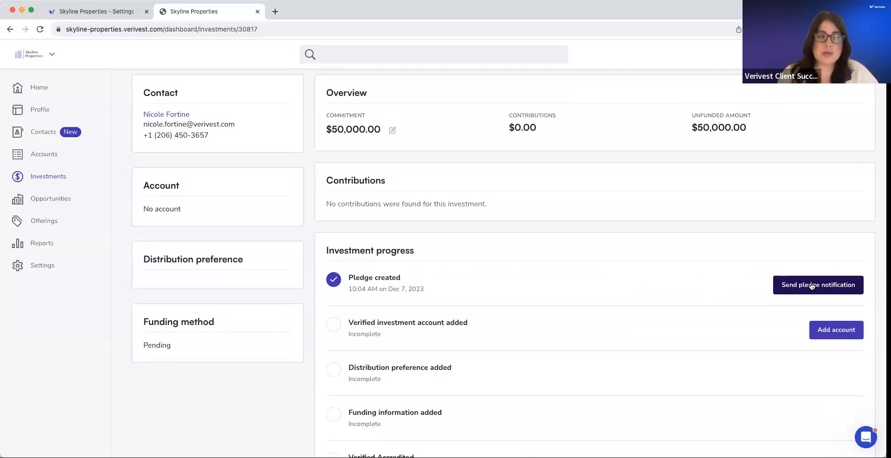
left_click(780, 288)
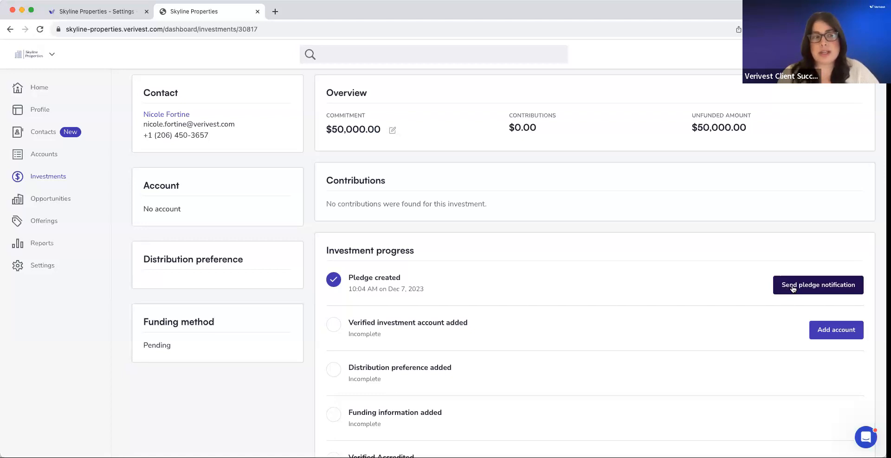
scroll(793, 289, "down", 5)
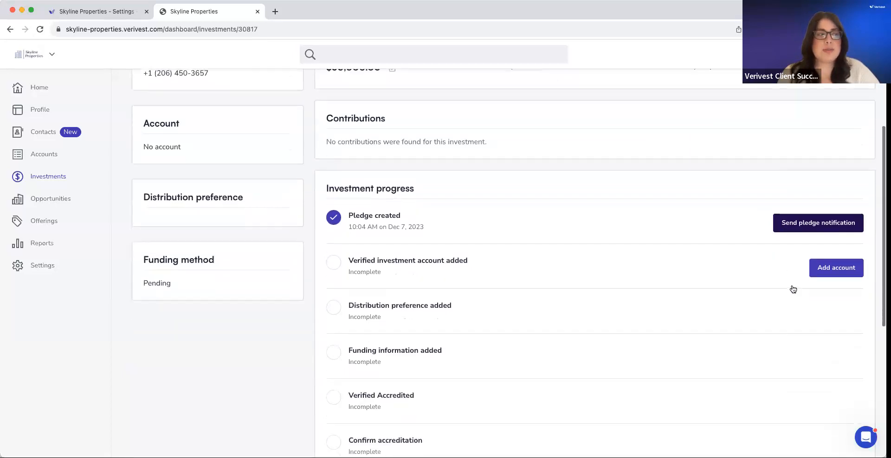
scroll(793, 287, "up", 4)
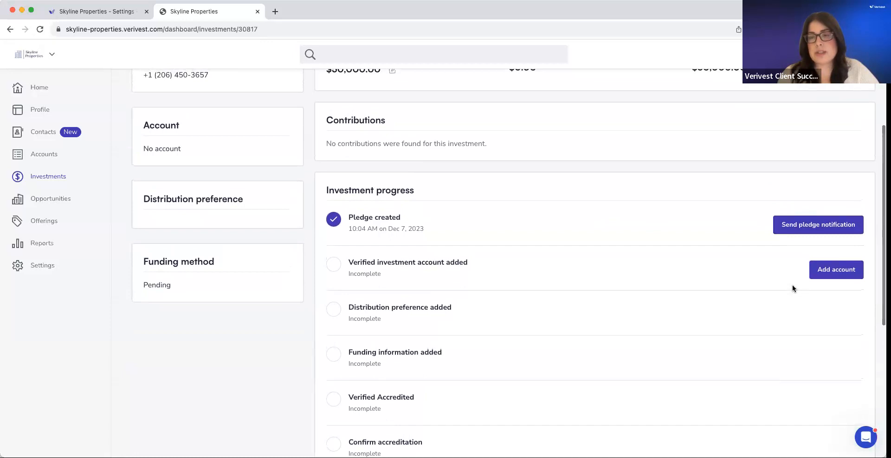
scroll(792, 286, "up", 1)
scroll(792, 288, "up", 1)
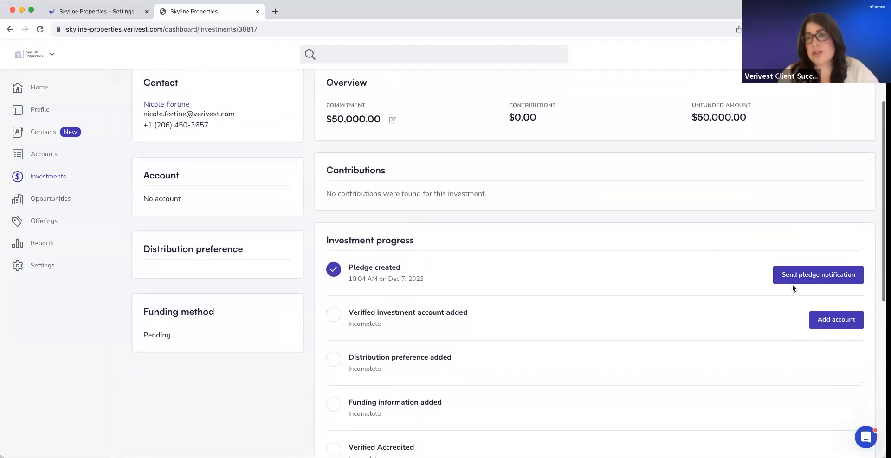
scroll(792, 287, "down", 1)
scroll(793, 286, "down", 3)
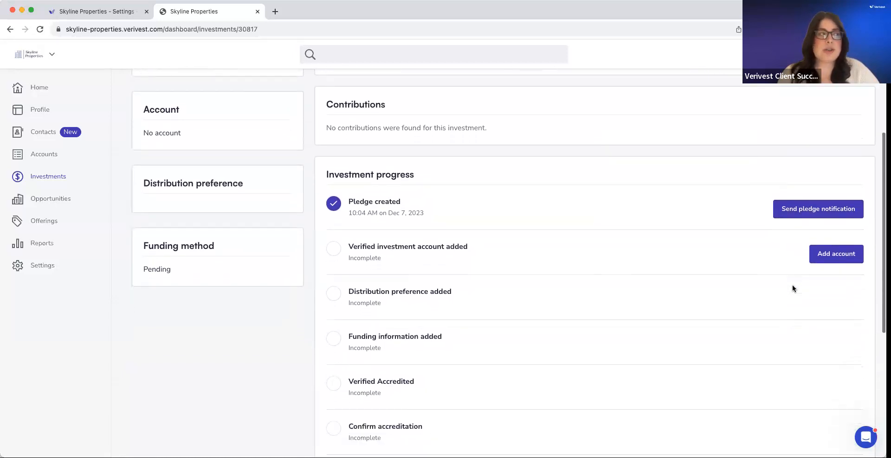
scroll(792, 287, "up", 2)
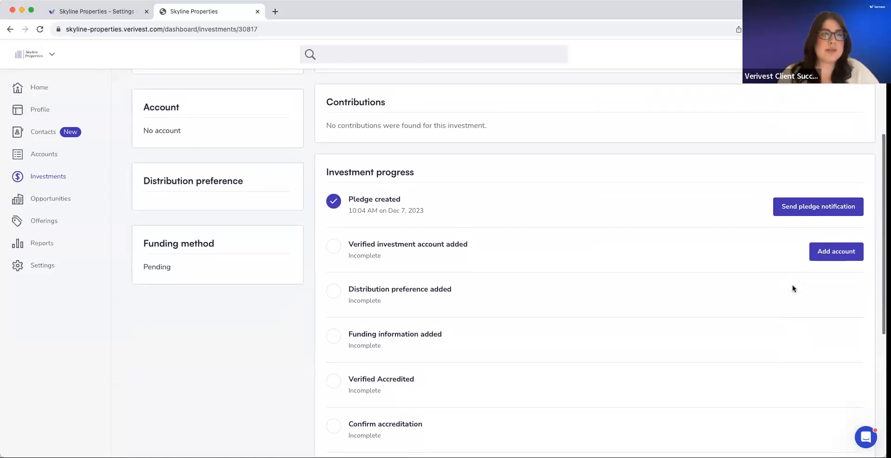
scroll(792, 288, "down", 1)
scroll(792, 288, "down", 3)
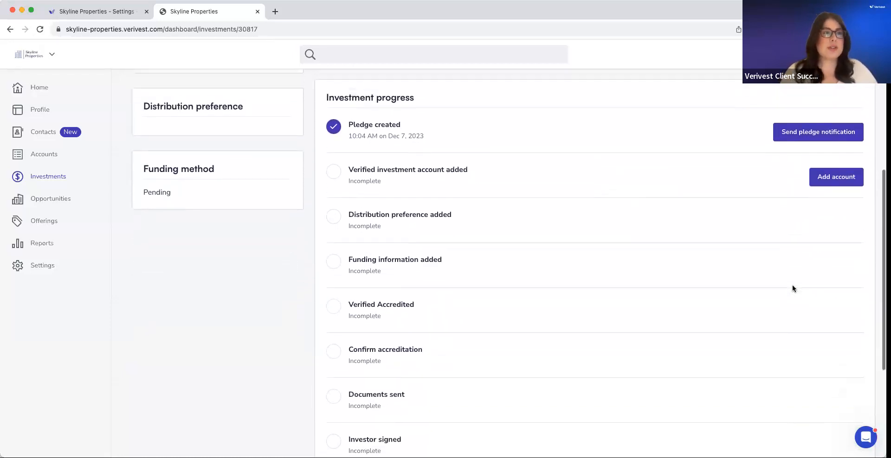
scroll(792, 288, "up", 2)
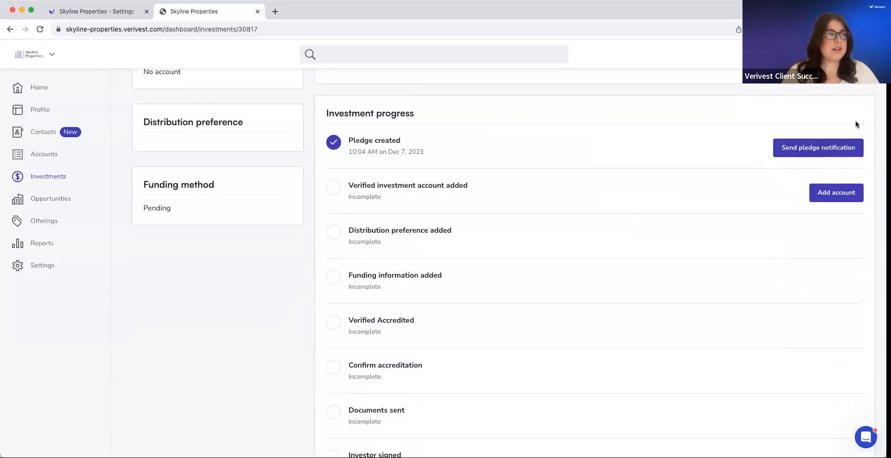
- Begin adding a verified investment account to the investment
scroll(707, 217, "down", 3)
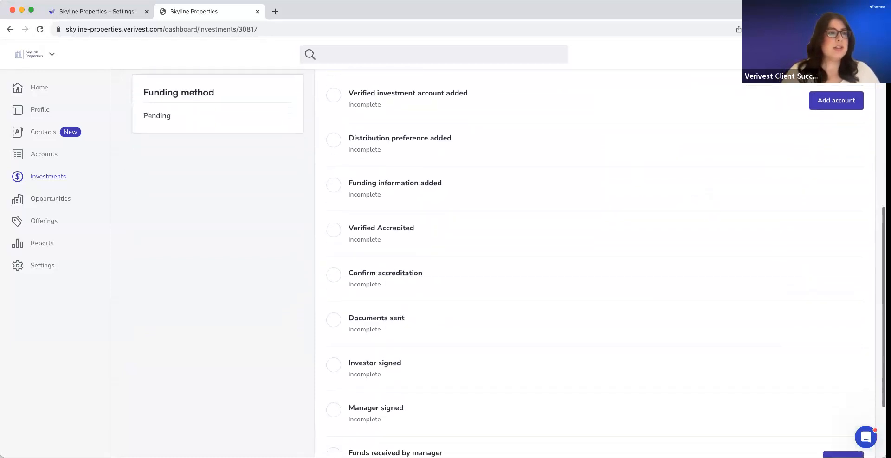
left_click(822, 106)
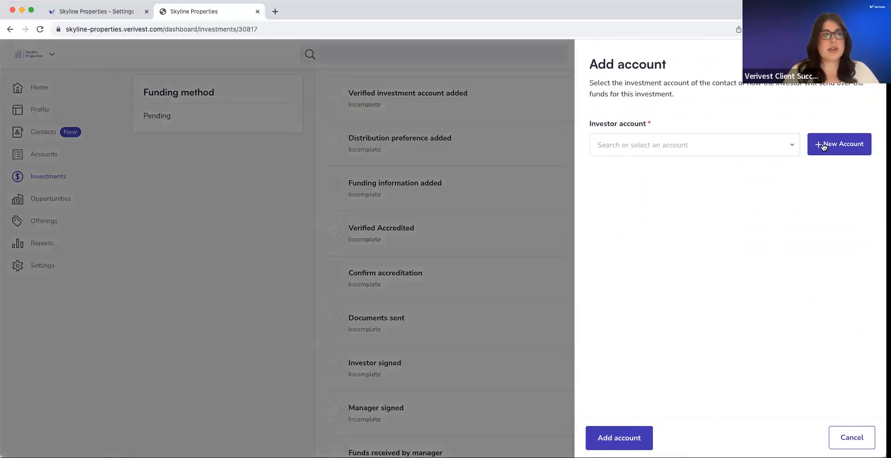
- Start a new Trust account for the investor contact and examine the fields it requires, without creating it
left_click(823, 146)
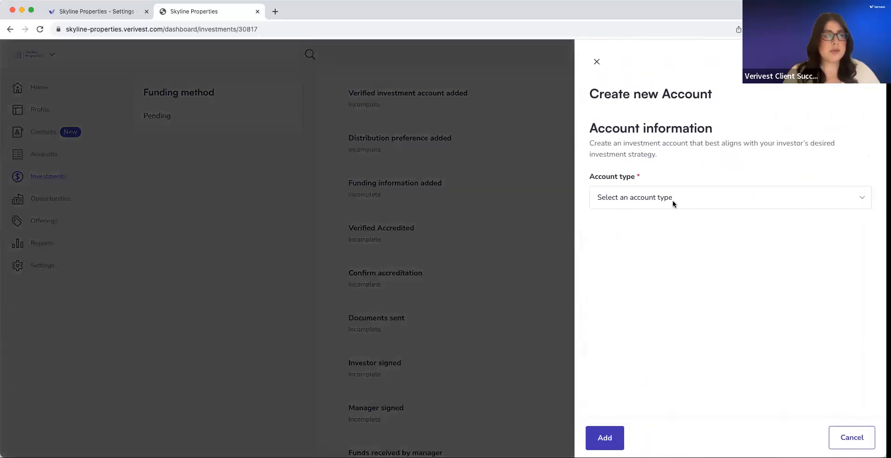
left_click(673, 200)
left_click(623, 246)
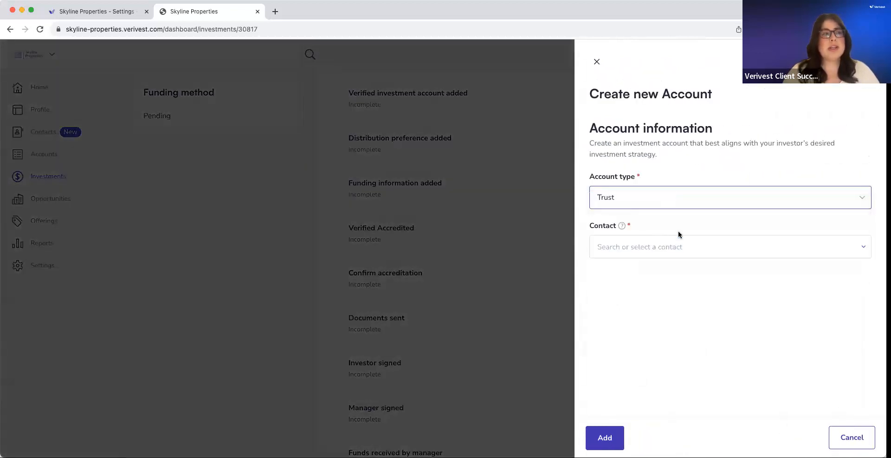
left_click(662, 251)
type("fortine")
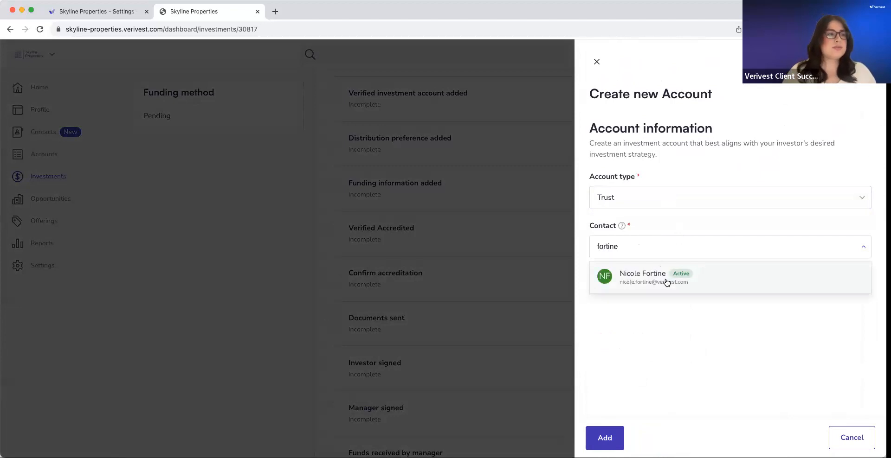
left_click(667, 283)
scroll(681, 295, "down", 10)
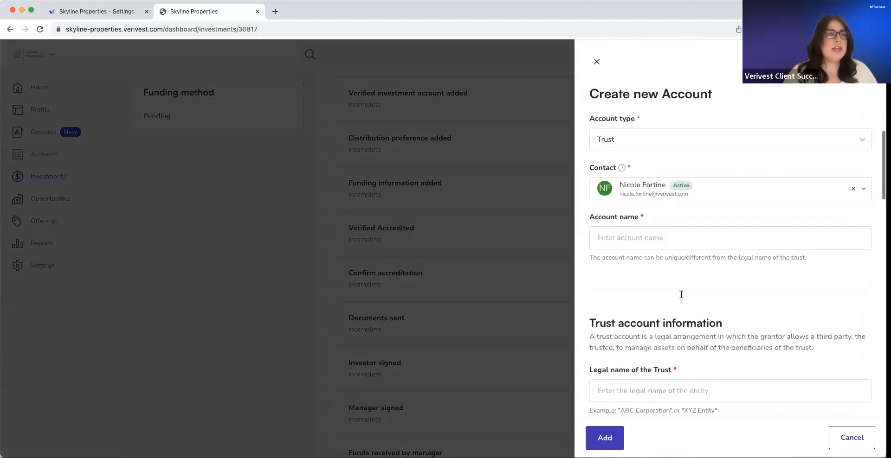
scroll(680, 295, "up", 5)
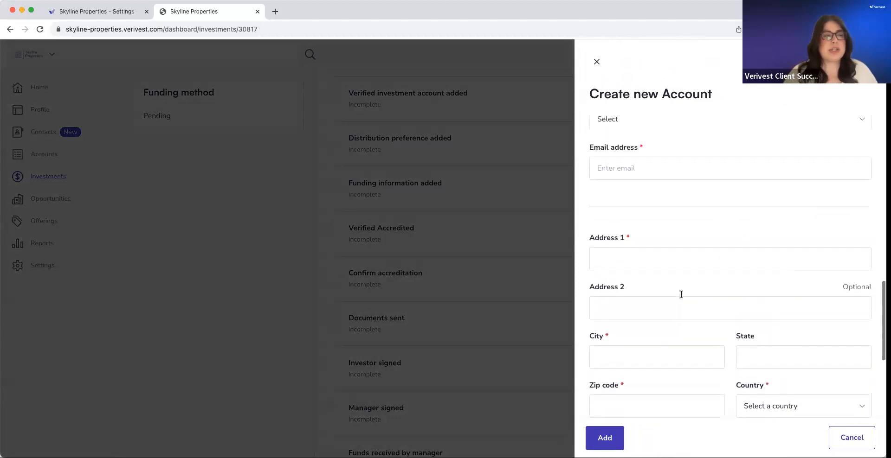
left_click(597, 62)
- Add the existing NF Test Entity LLC account to the investment after reviewing its entity and authorized signer details
left_click(643, 146)
type("nf")
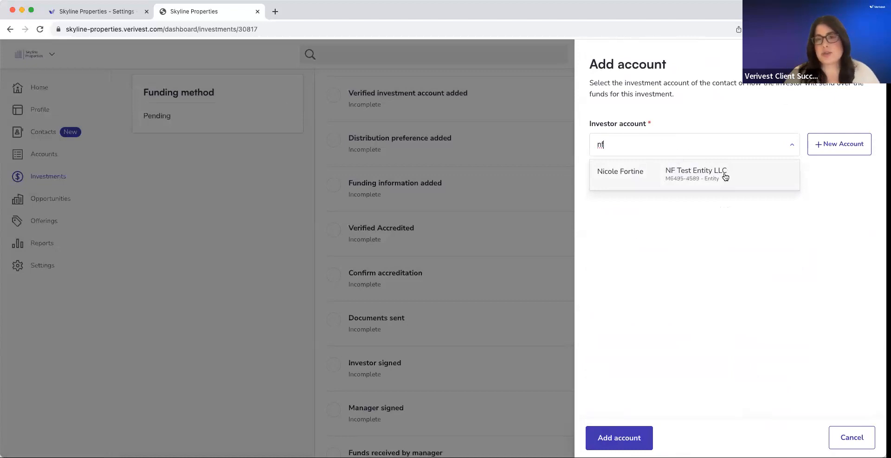
left_click(725, 179)
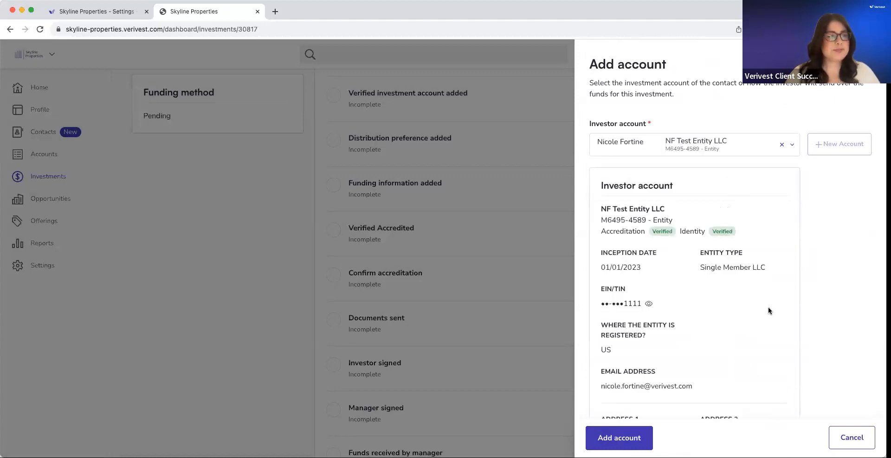
scroll(798, 266, "down", 5)
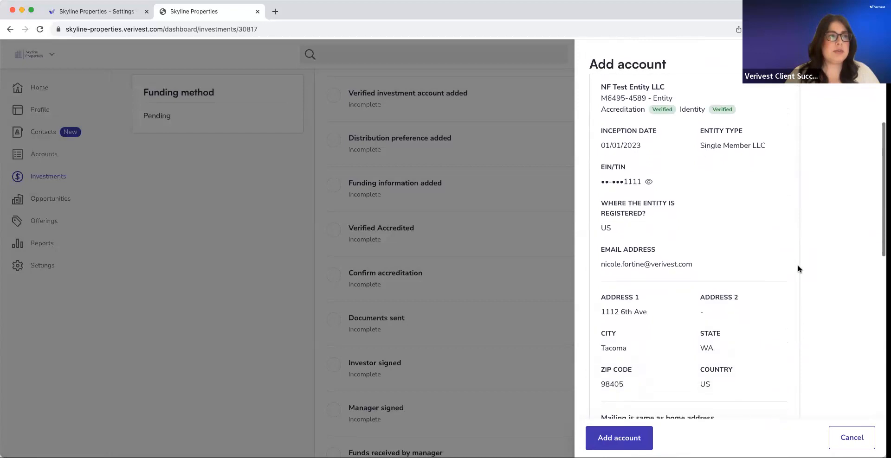
scroll(798, 268, "down", 7)
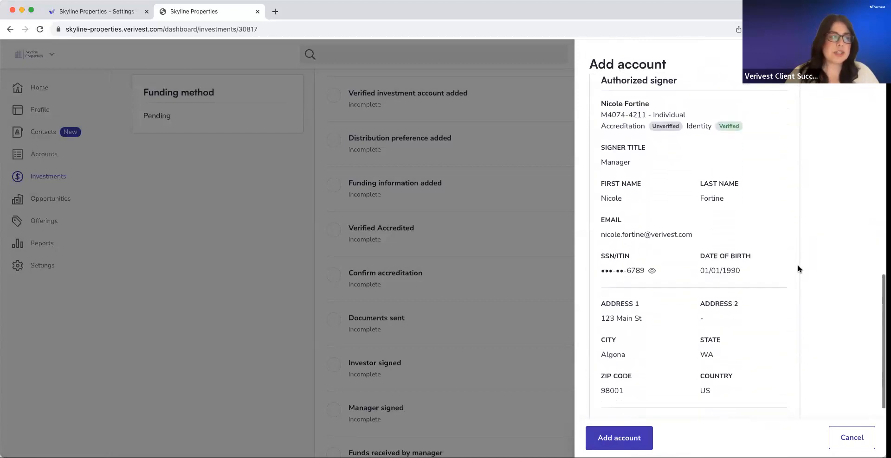
left_click(621, 438)
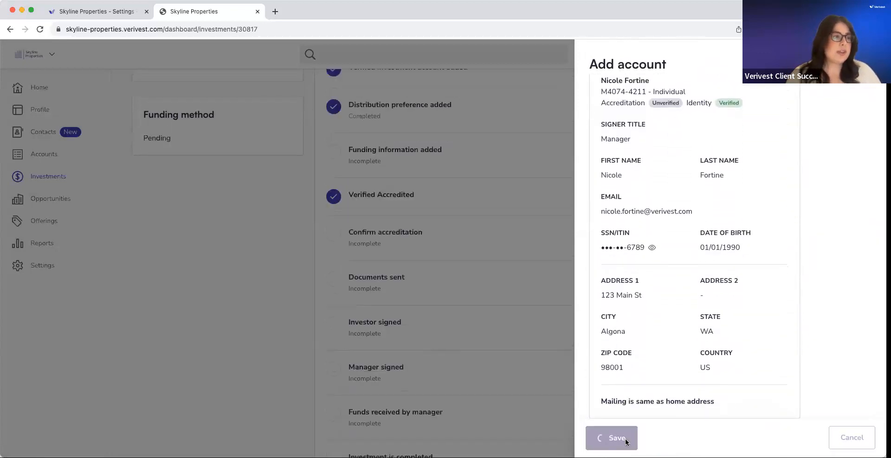
- Add Wire/ACH as the investment's funding method
scroll(553, 310, "down", 2)
scroll(552, 310, "up", 4)
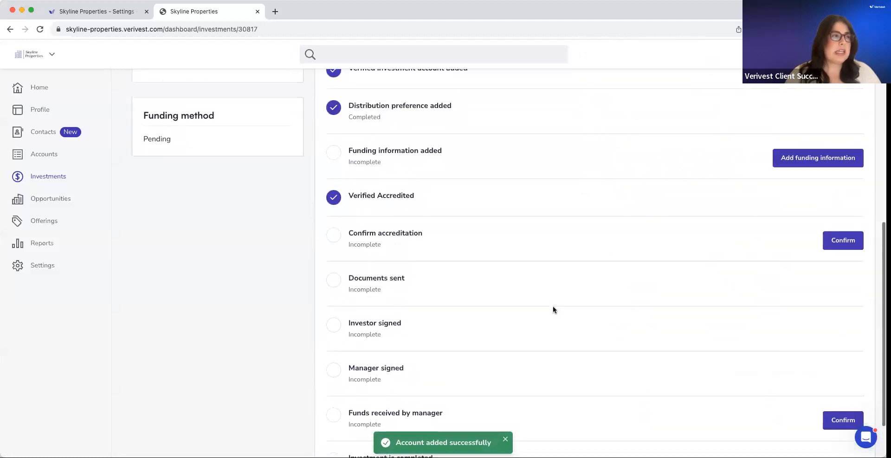
scroll(552, 309, "up", 3)
left_click(810, 300)
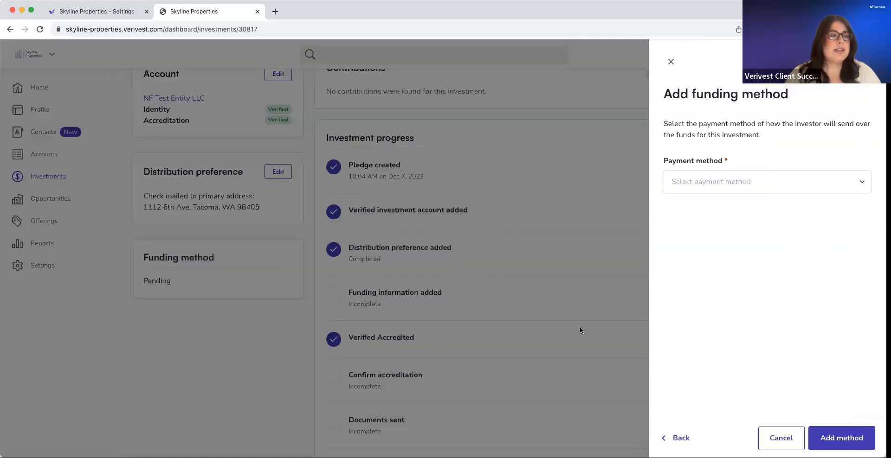
left_click(792, 180)
left_click(698, 257)
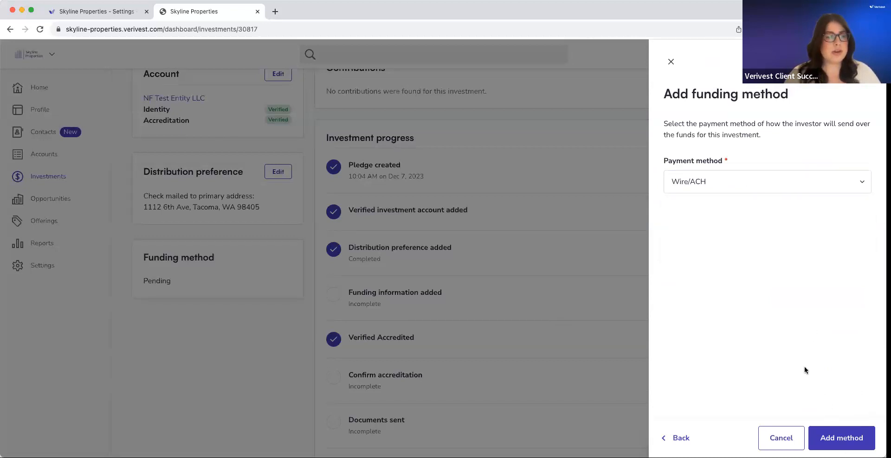
left_click(822, 438)
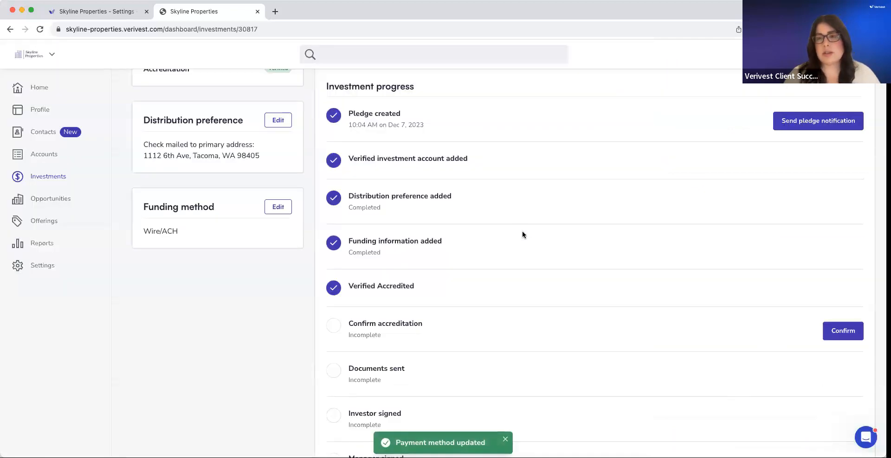
- Examine the remaining investment progress steps and the accreditation details of the linked account
scroll(588, 219, "down", 5)
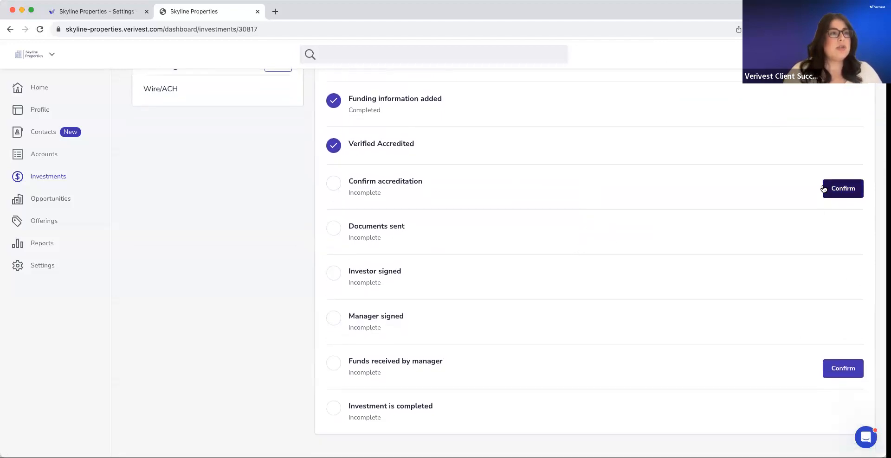
scroll(822, 206, "up", 1)
scroll(350, 193, "up", 10)
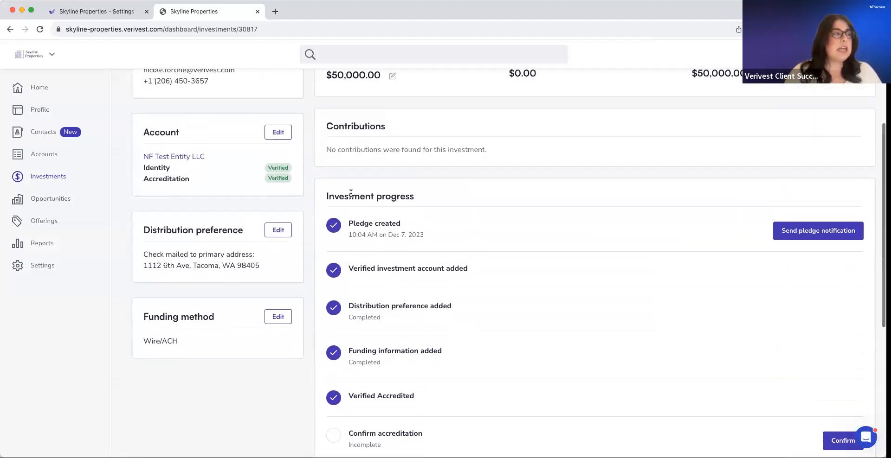
mouse_move(273, 210)
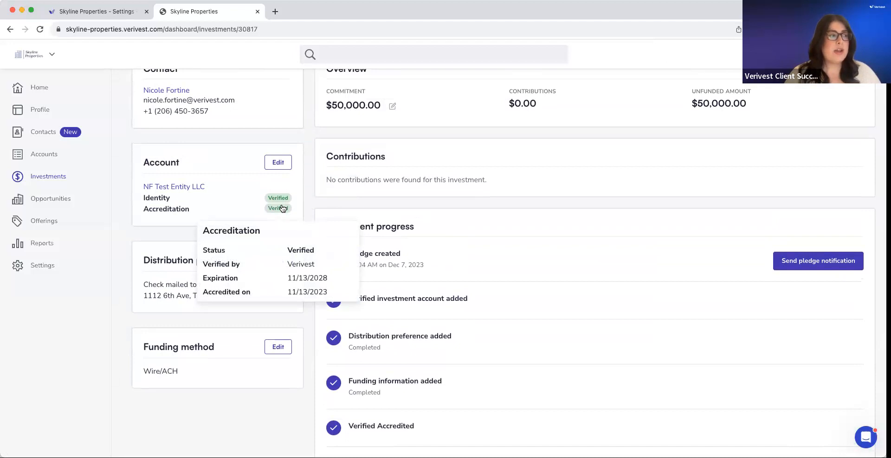
scroll(500, 261, "down", 5)
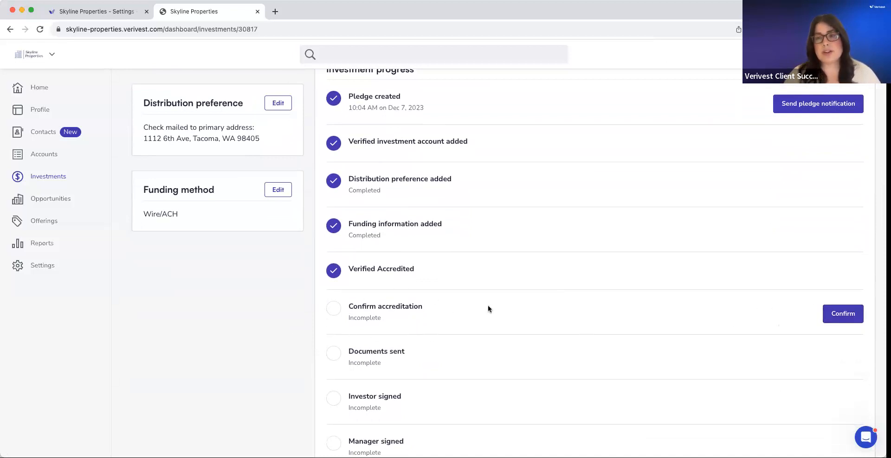
scroll(488, 307, "up", 3)
scroll(489, 308, "up", 1)
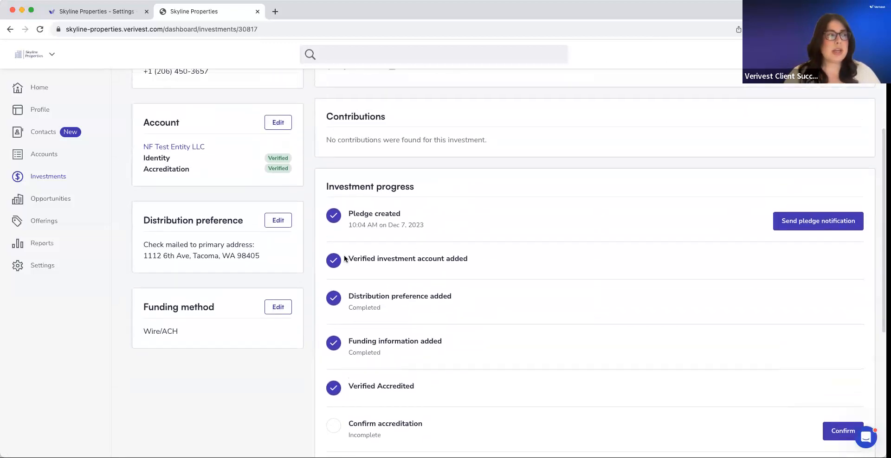
scroll(344, 258, "up", 2)
mouse_move(280, 223)
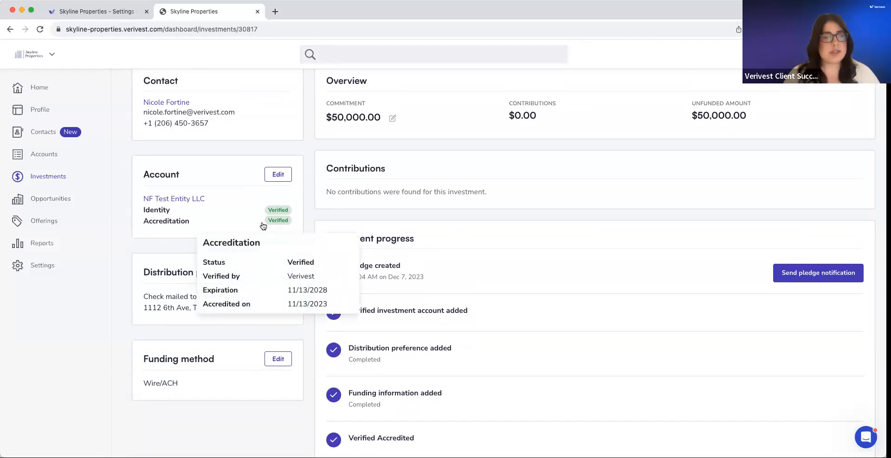
- Inspect the accreditation verification record of NF Test Entity LLC on its account page
left_click(274, 224)
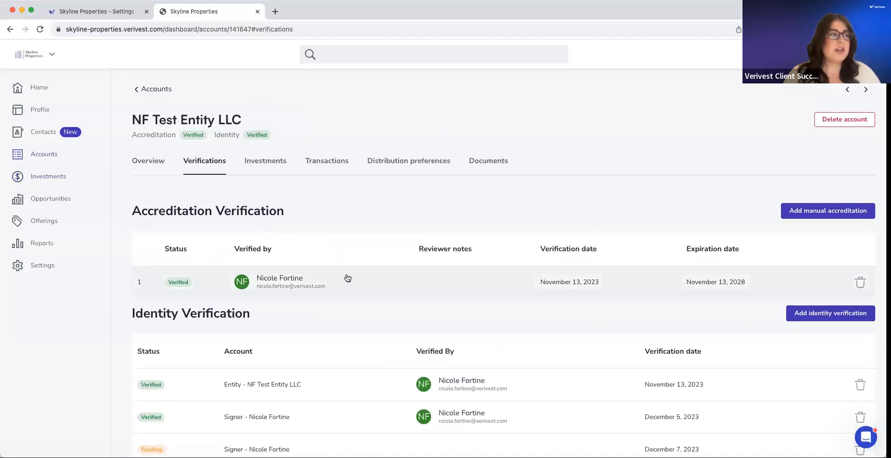
left_click(362, 280)
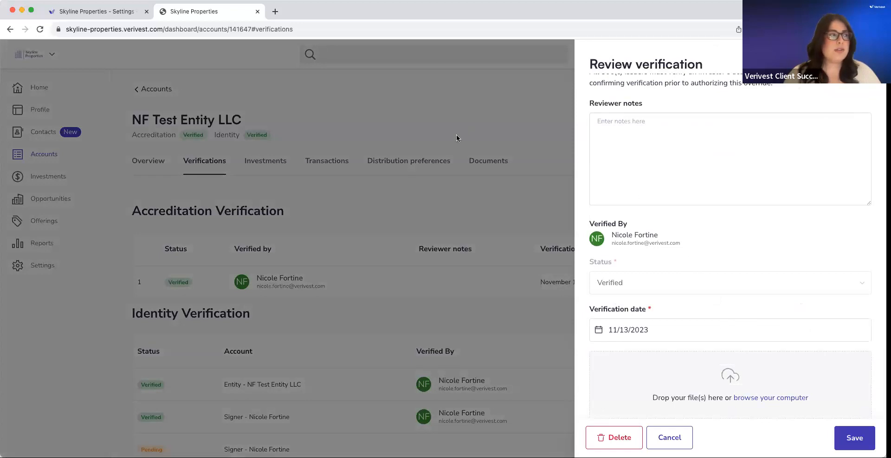
left_click(394, 198)
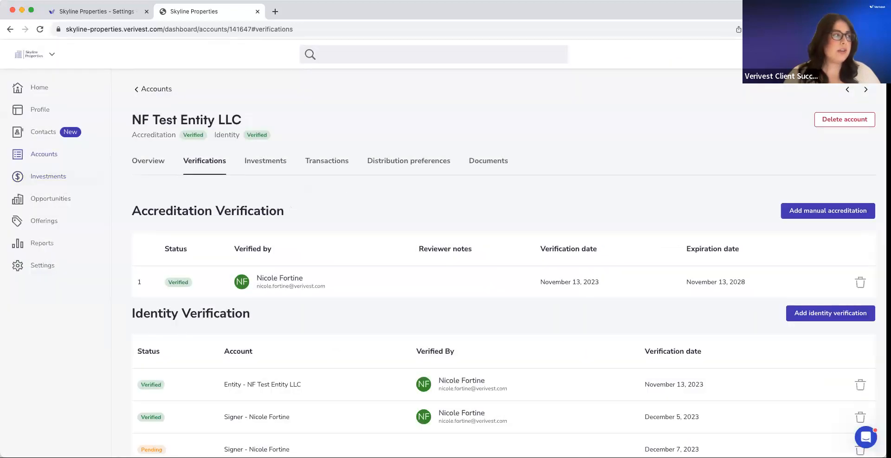
- Return to the newest Skyline Properties Fund I investment and confirm the investor's accreditation status
left_click(48, 178)
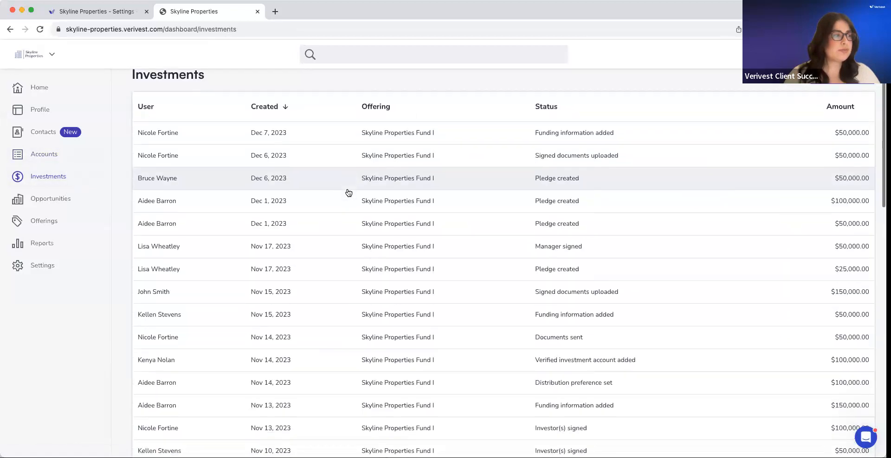
left_click(278, 130)
scroll(467, 183, "down", 6)
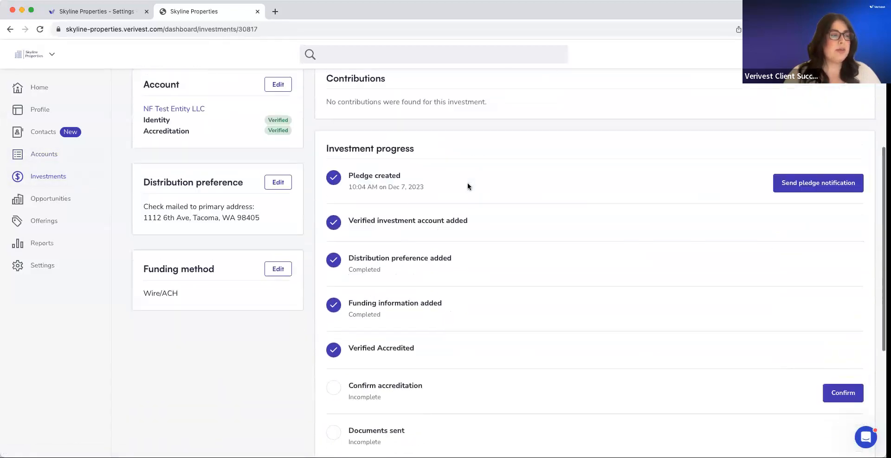
scroll(466, 186, "down", 2)
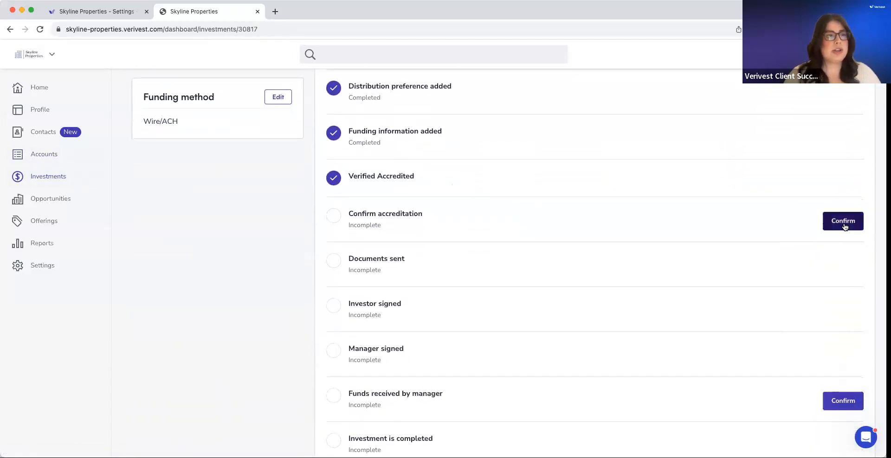
left_click(826, 222)
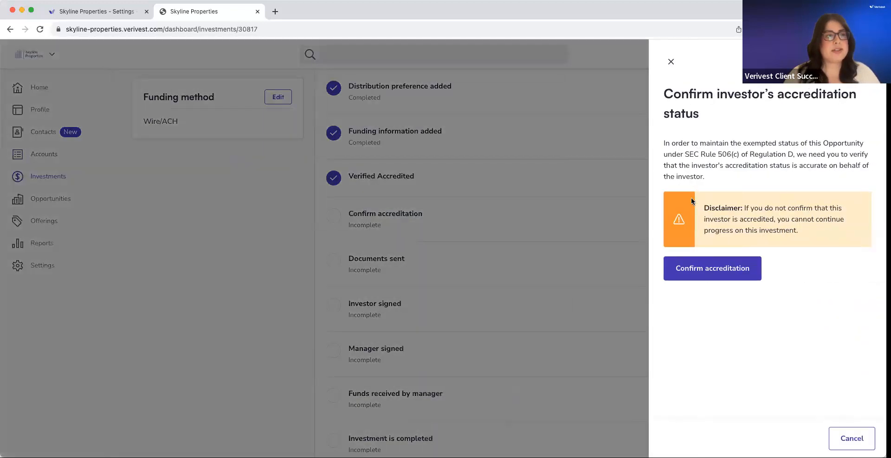
left_click(701, 274)
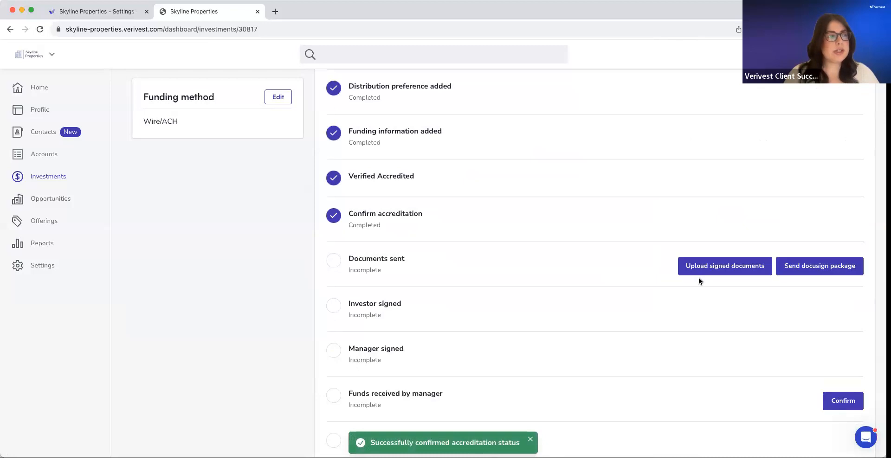
- Change the commitment amount of the Skyline Properties Fund I investment to $25,000 and save the update
scroll(662, 242, "up", 5)
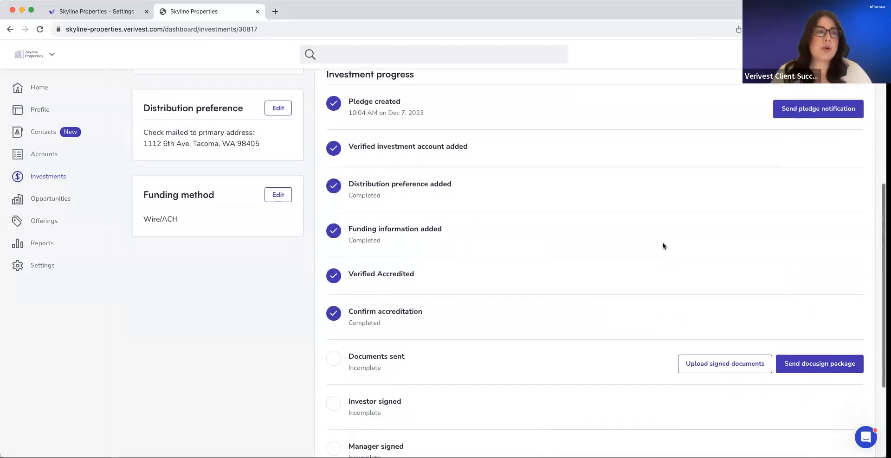
scroll(662, 243, "up", 3)
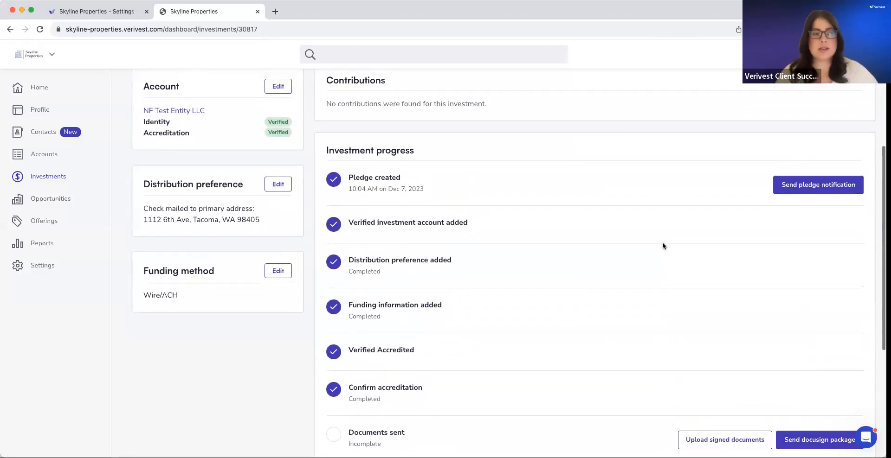
scroll(661, 242, "down", 3)
scroll(662, 242, "up", 5)
scroll(662, 243, "up", 2)
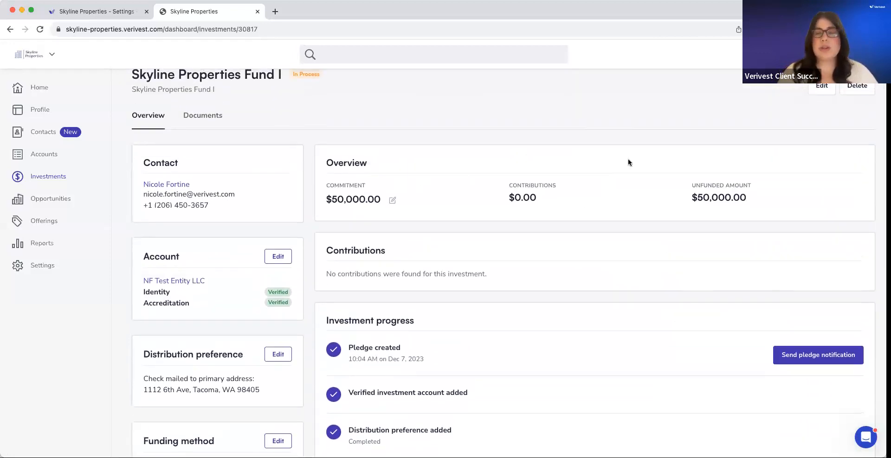
scroll(628, 163, "up", 1)
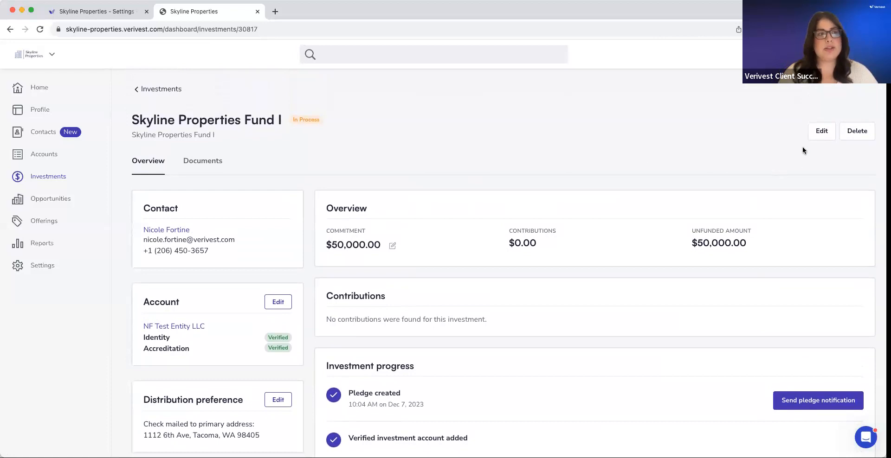
left_click(393, 246)
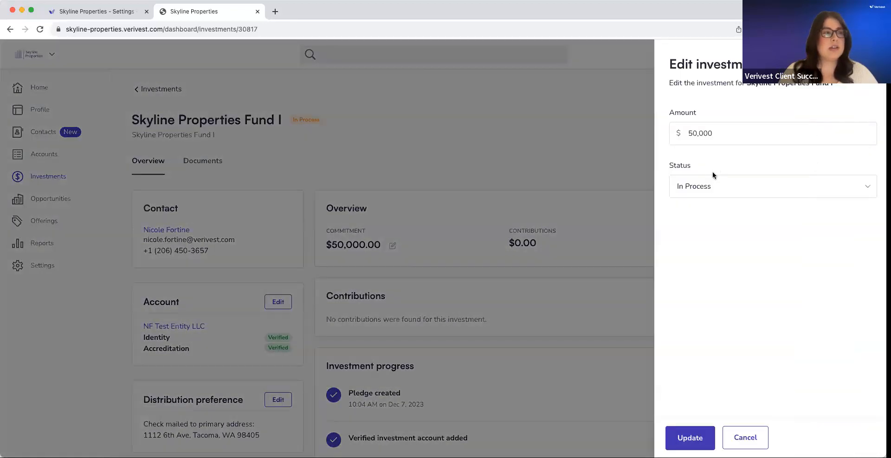
left_click(714, 138)
key("BackSpace")
key("BackSpace")
key("BackSpace")
key("BackSpace")
key("BackSpace")
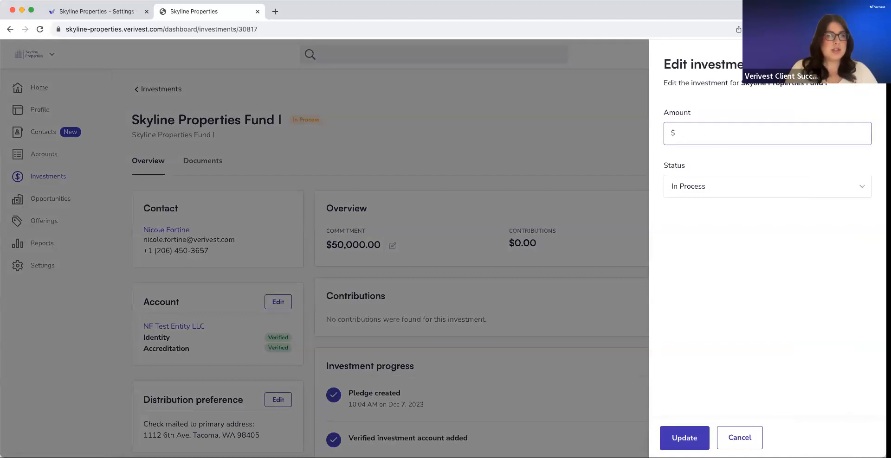
type("25,000")
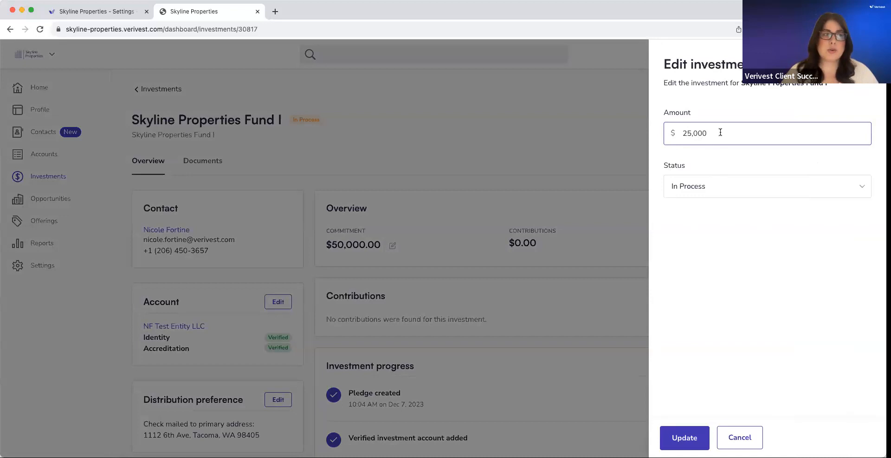
double_click(700, 133)
left_click(685, 434)
- Send the docusign package for the investment to the investor
scroll(650, 245, "down", 10)
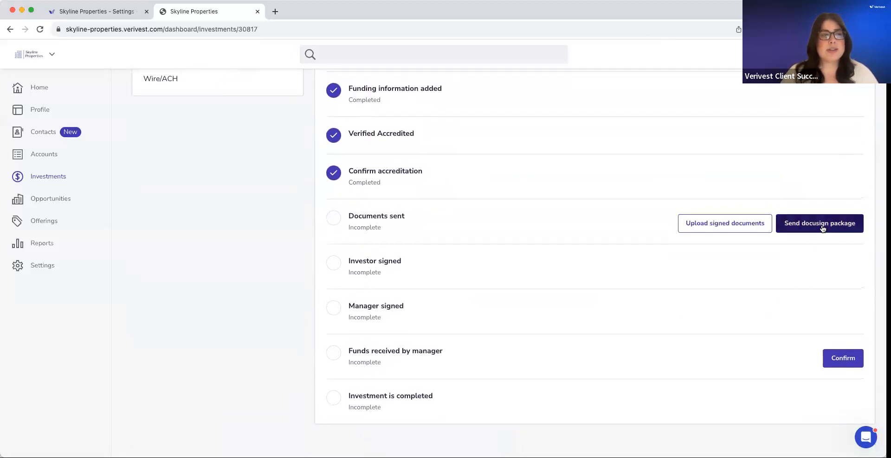
left_click(820, 225)
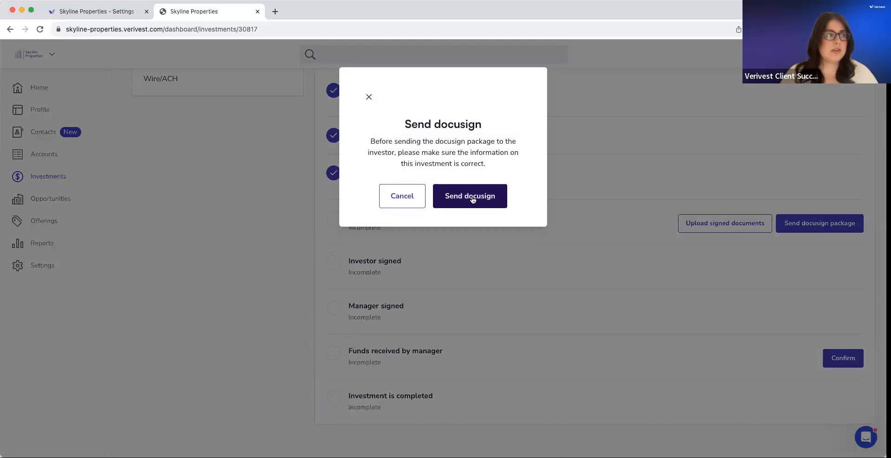
left_click(472, 198)
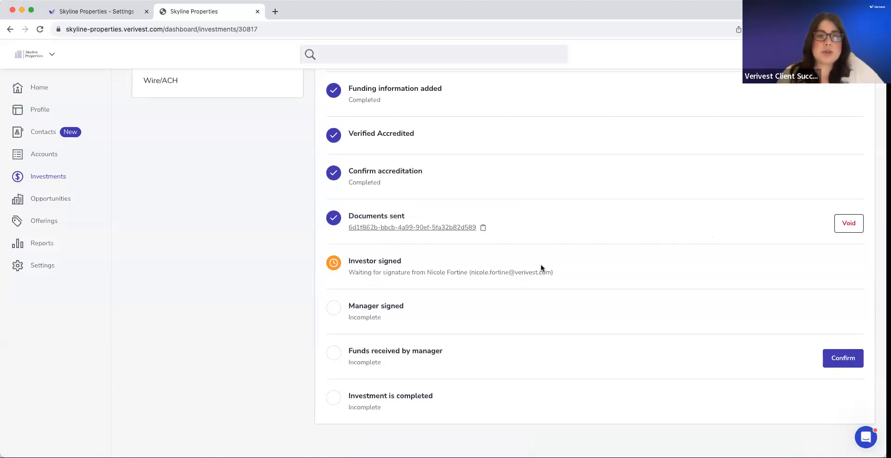
- Void the sent docusign package with the reason "Changing investment amount", confirming with the text VOID DOCUSIGN
left_click(847, 225)
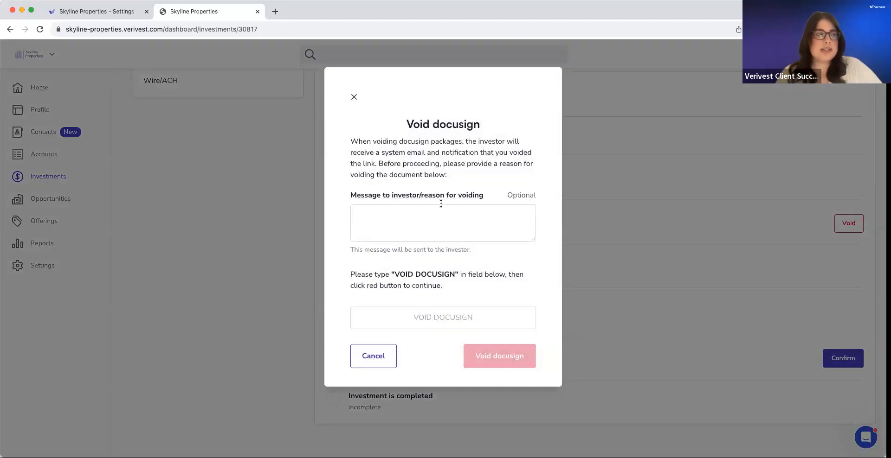
left_click(426, 213)
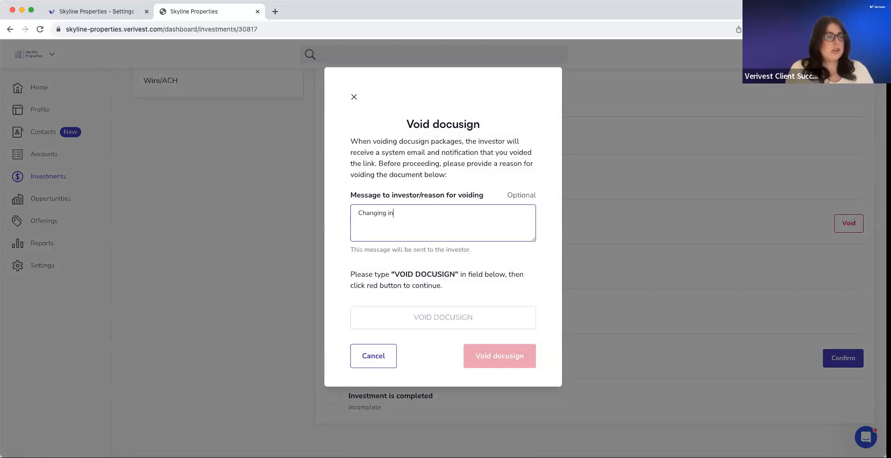
type("mount")
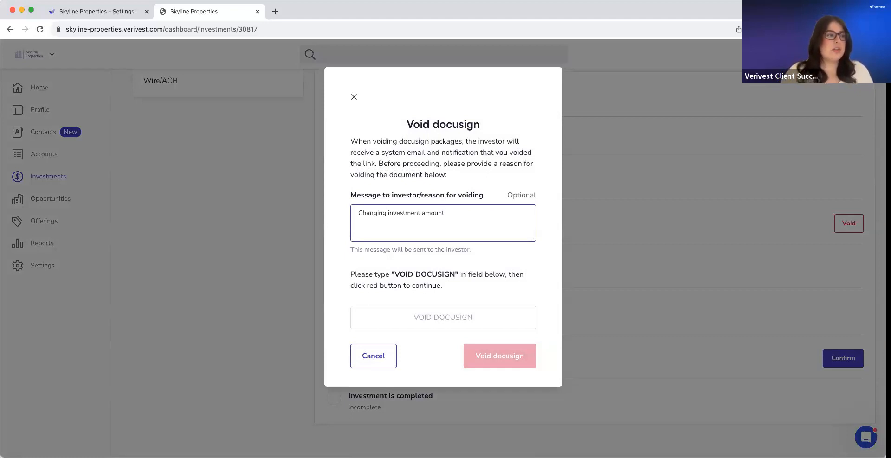
left_click(422, 317)
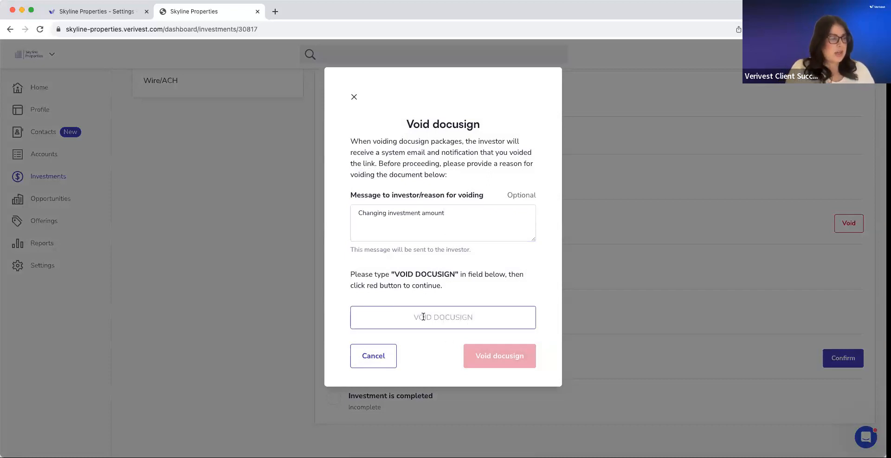
type("VOID DOCUSIGN")
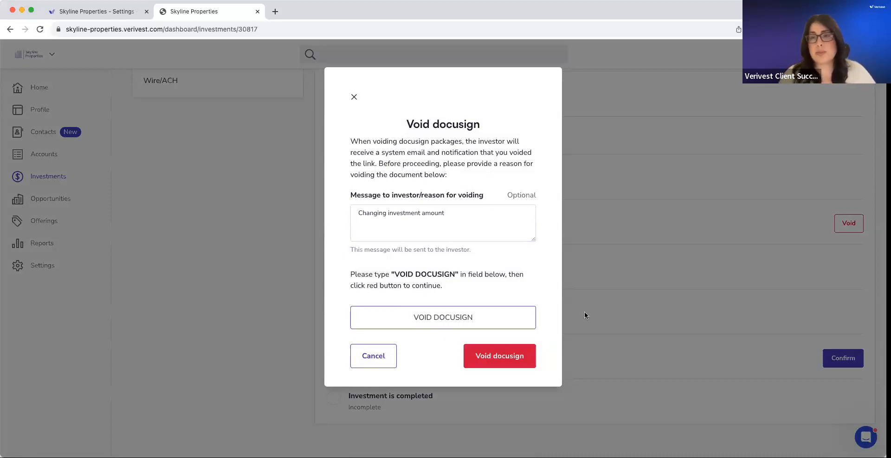
left_click(483, 358)
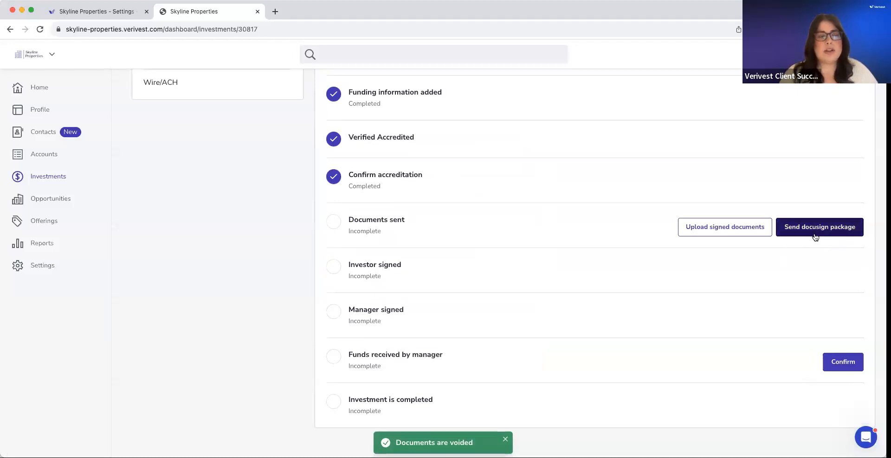
- Delete the voided subscription document from the investment's already uploaded signed documents
scroll(814, 236, "down", 5)
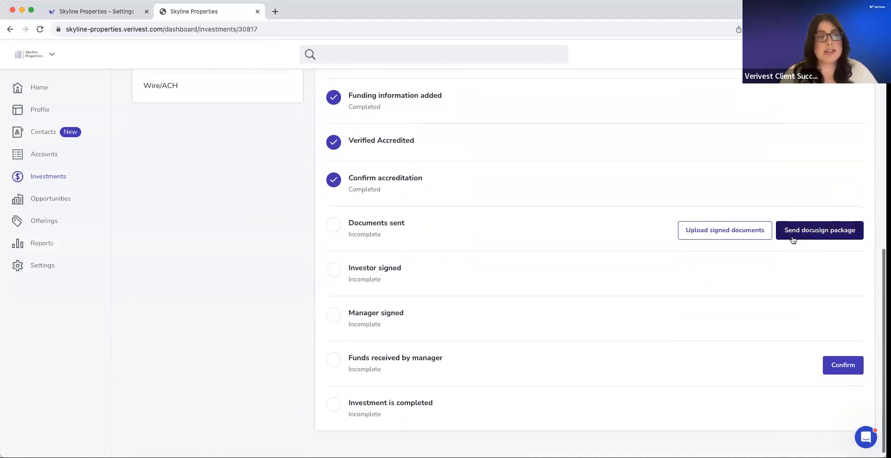
left_click(718, 235)
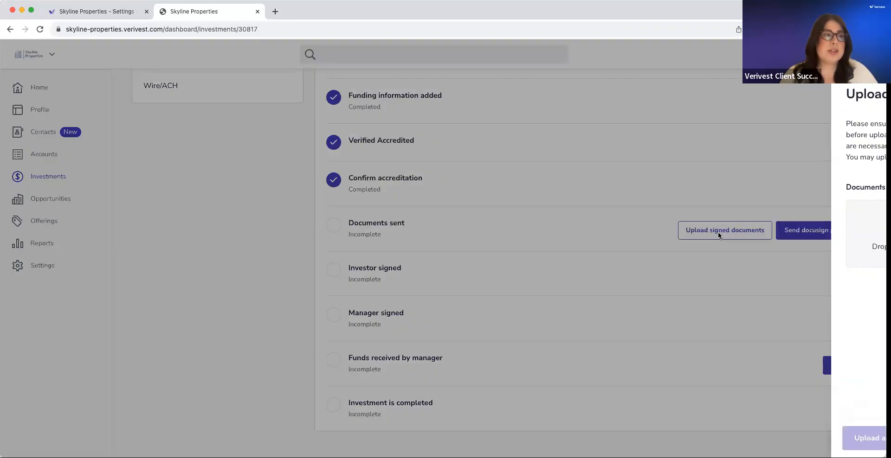
left_click(857, 218)
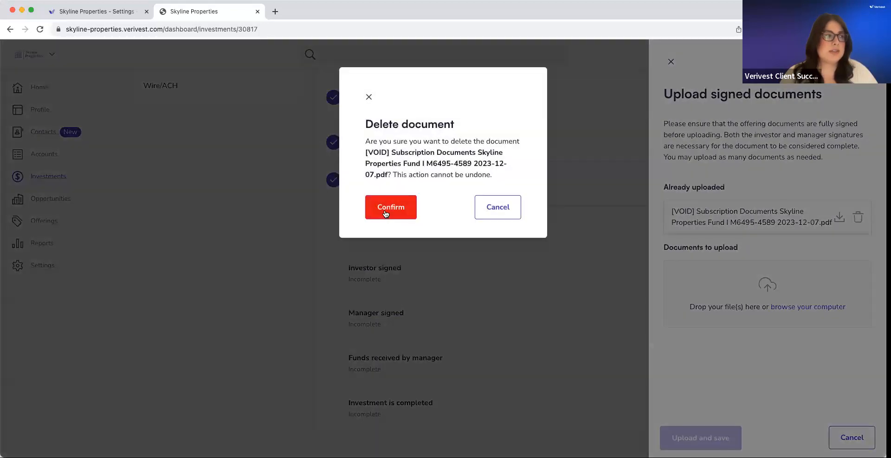
left_click(385, 213)
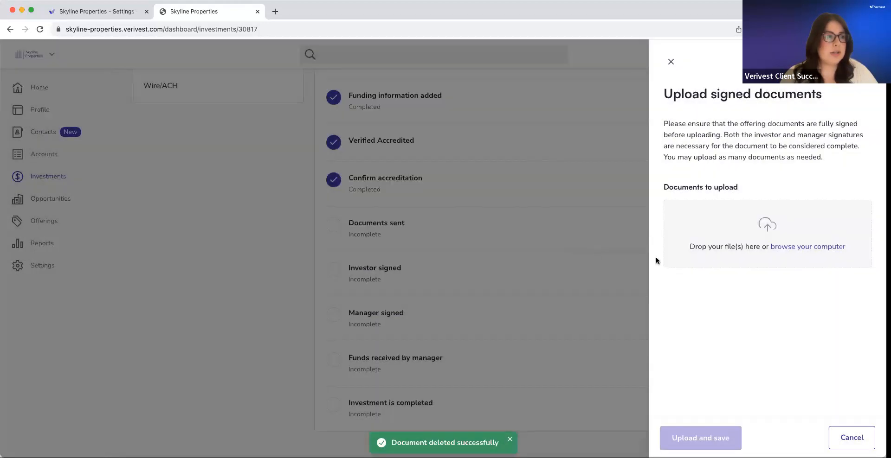
- Upload Screen Shot 2023-11-02 at 9.16.36 AM.png as the investment's signed document and save it
left_click(792, 253)
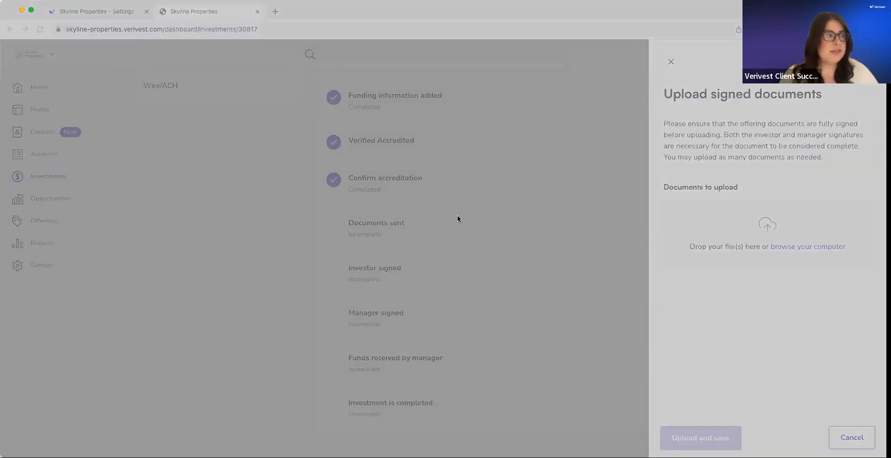
left_click(641, 329)
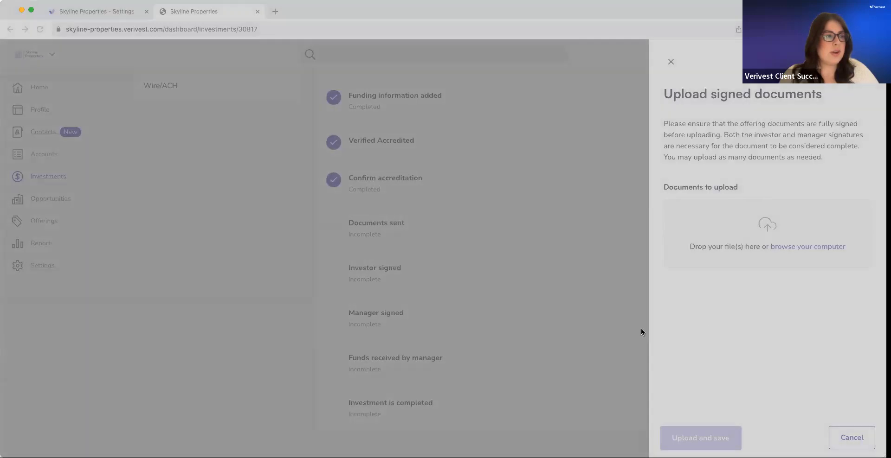
left_click(700, 438)
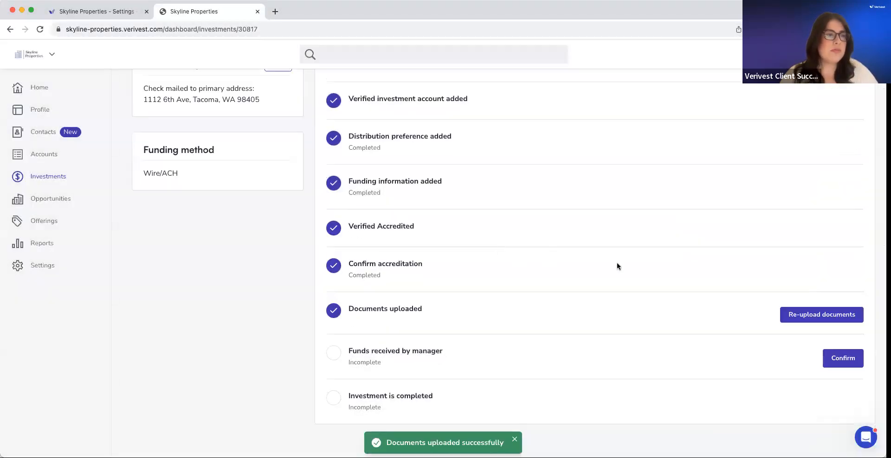
- Delete the uploaded screenshot file from the investment's signed documents and close the upload form
scroll(614, 277, "up", 3)
scroll(614, 276, "down", 3)
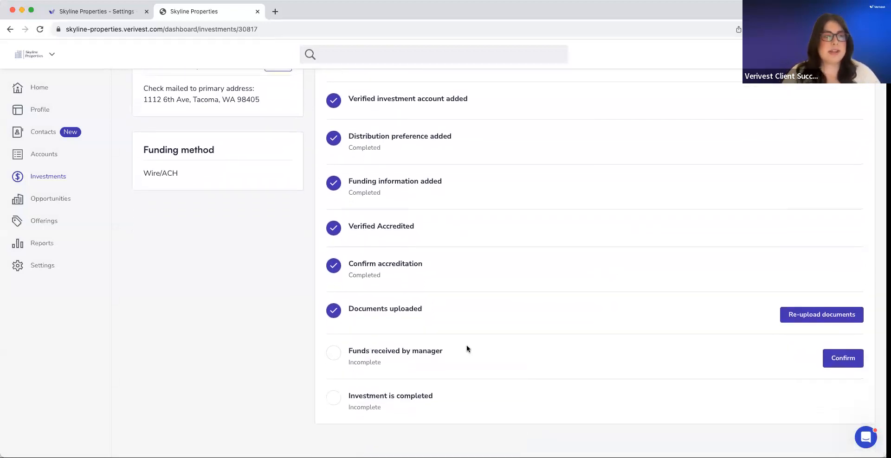
left_click(825, 319)
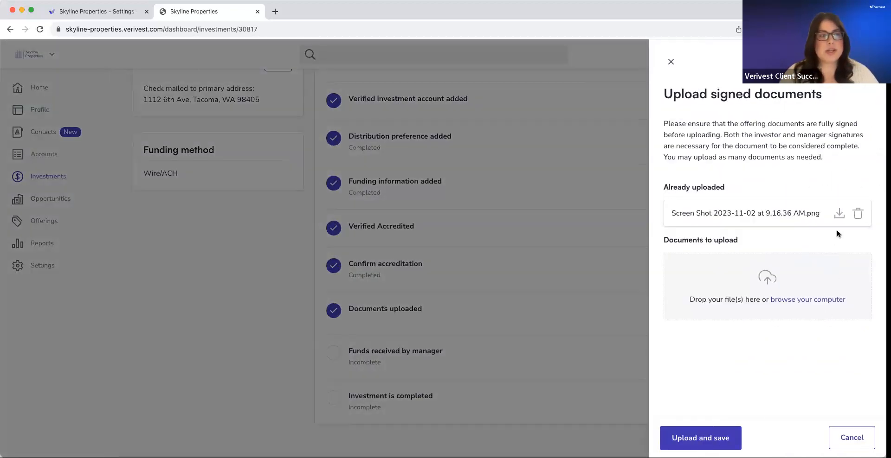
left_click(857, 213)
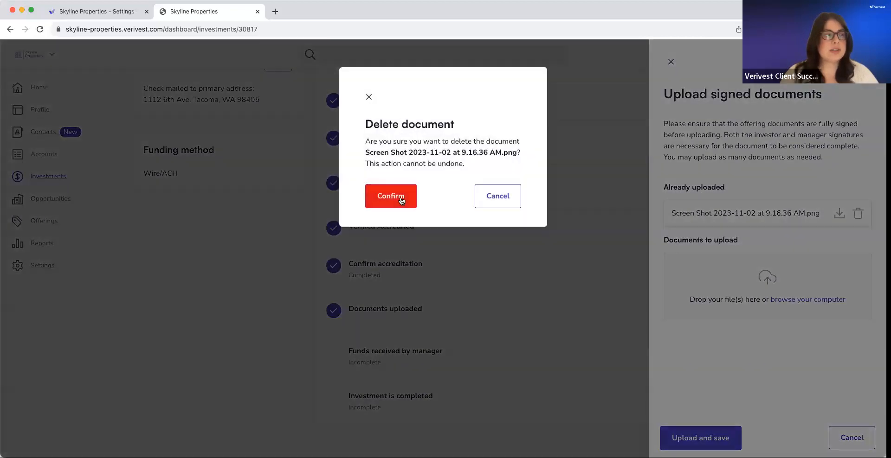
left_click(400, 196)
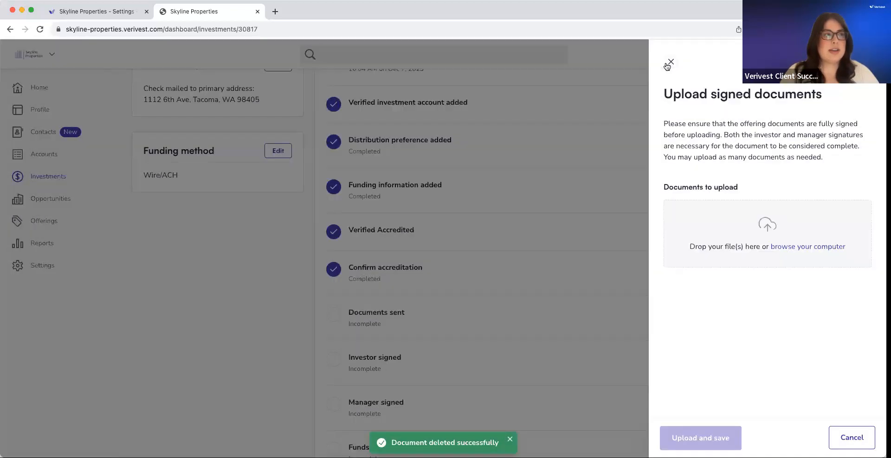
left_click(671, 61)
- Delete the in-process Skyline Properties Fund I investment created on Dec 7, 2023
scroll(631, 188, "down", 2)
scroll(631, 187, "up", 2)
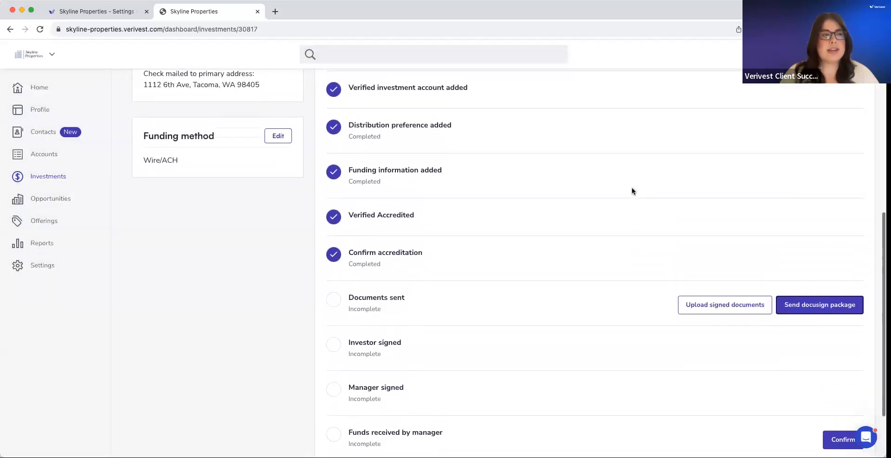
scroll(632, 190, "down", 5)
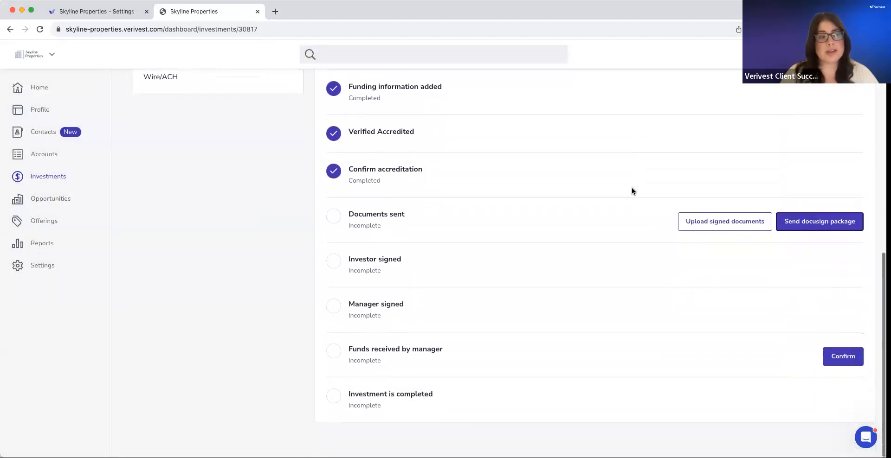
scroll(632, 191, "up", 8)
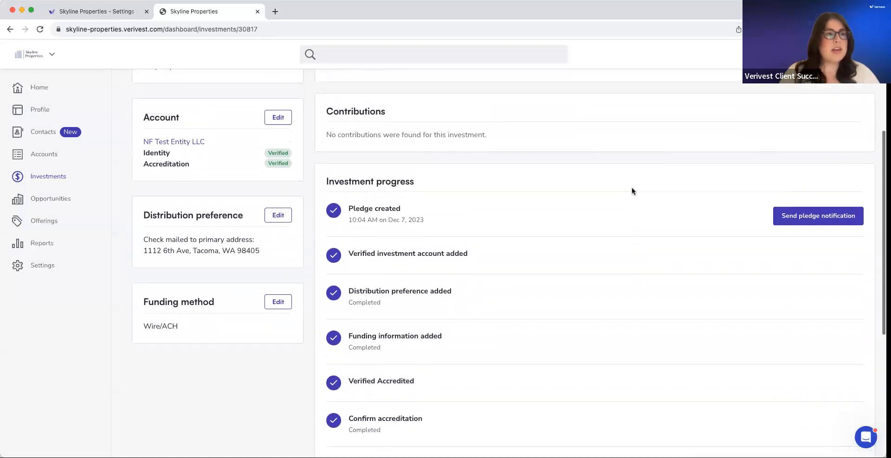
scroll(632, 191, "down", 5)
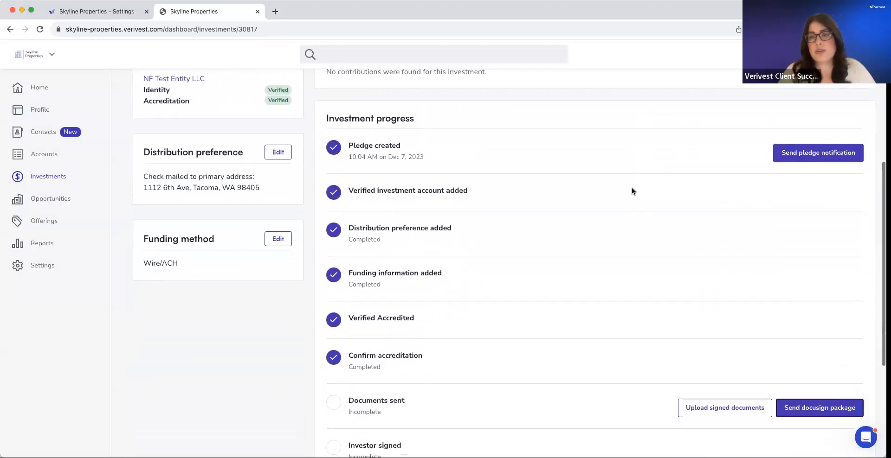
scroll(631, 191, "up", 2)
scroll(632, 190, "down", 3)
scroll(632, 191, "up", 8)
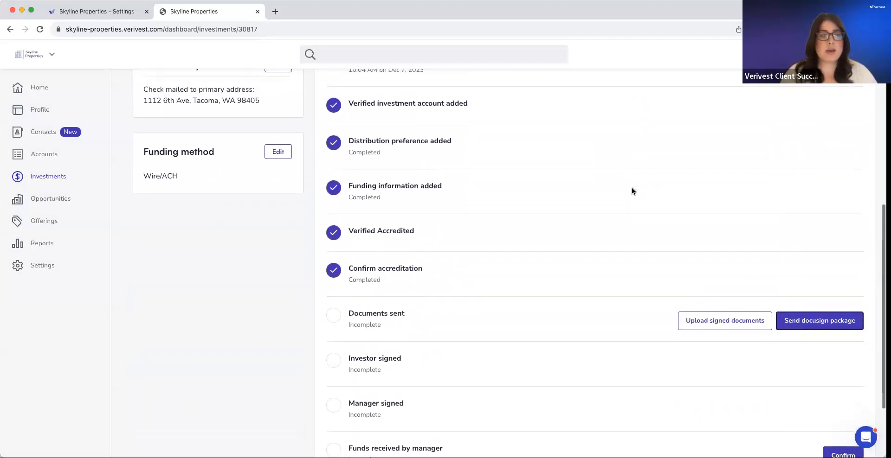
scroll(631, 190, "down", 1)
left_click(856, 131)
left_click(378, 278)
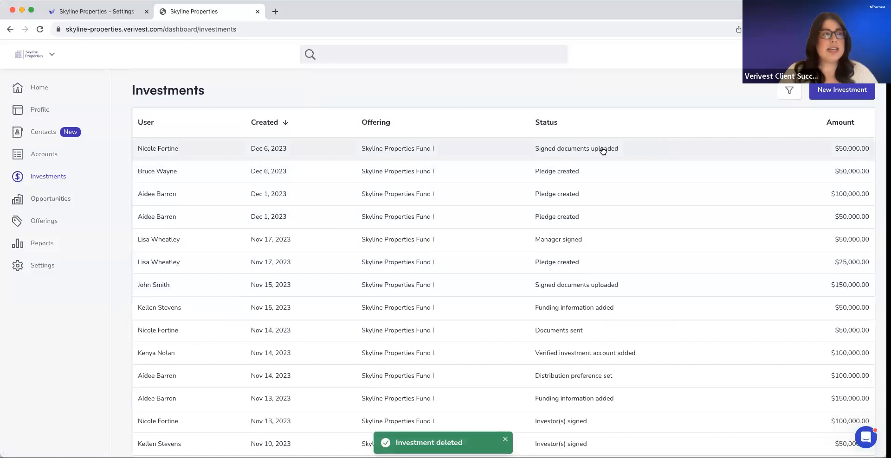
- Open the newest Dec 6, 2023 investment whose signed documents are uploaded and review its progress checklist down to the completion stage
left_click(601, 150)
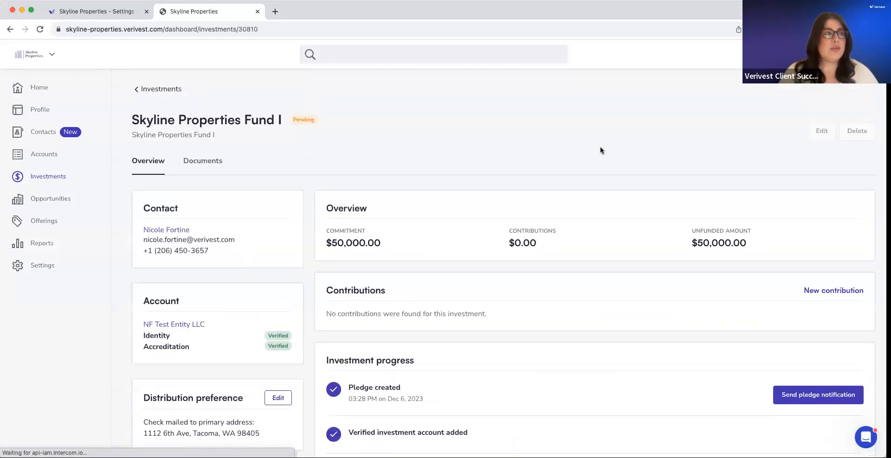
scroll(655, 179, "down", 5)
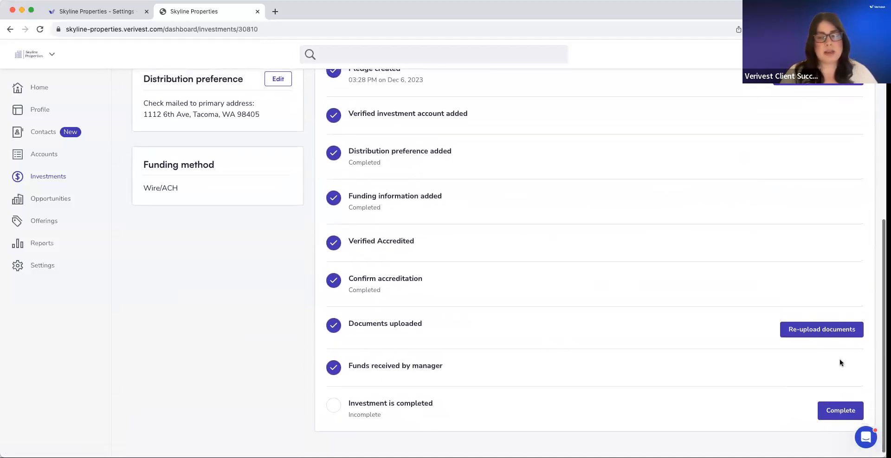
scroll(818, 372, "down", 1)
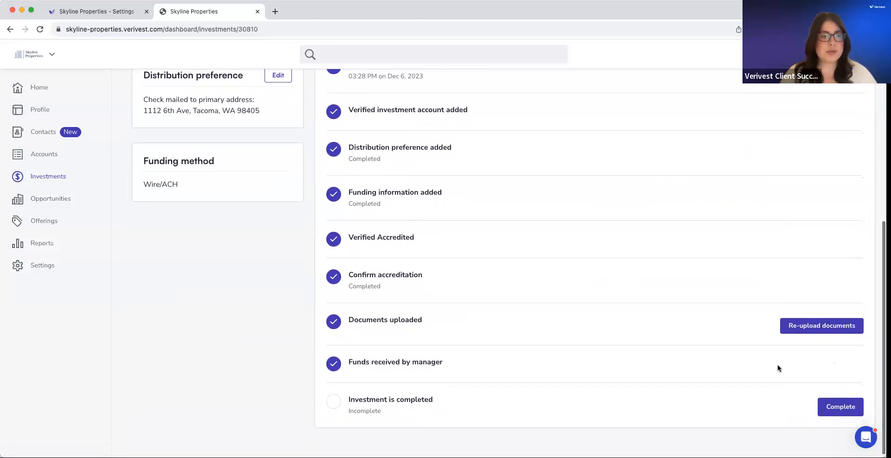
scroll(797, 361, "down", 1)
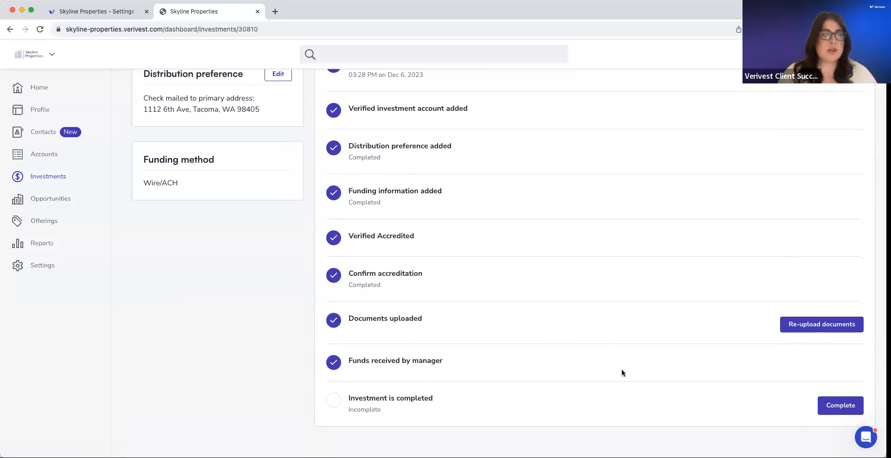
scroll(602, 369, "up", 10)
scroll(602, 368, "down", 10)
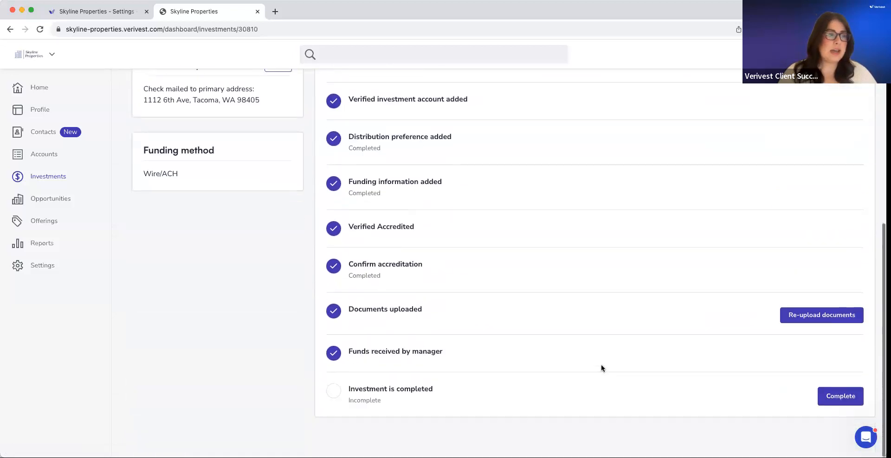
- Start completing the investment and purchase a $25,000 capital contribution into Subscription Interests, effective 12/07/2023, without sending a contribution notification
left_click(843, 407)
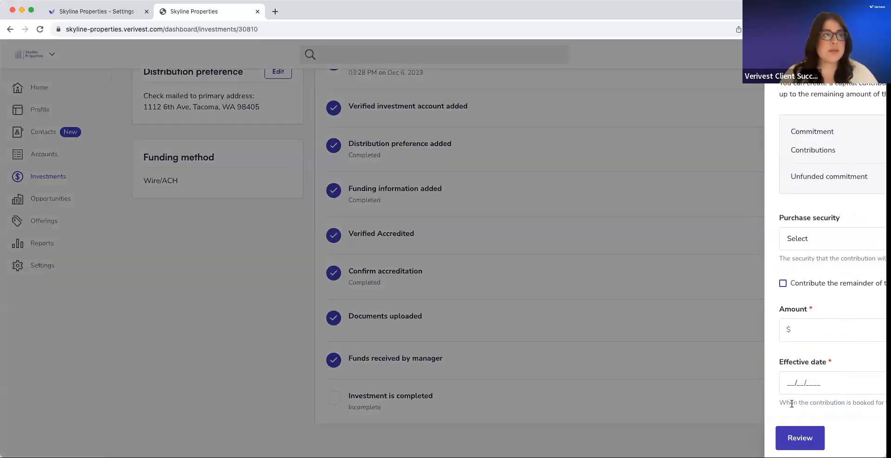
left_click(700, 246)
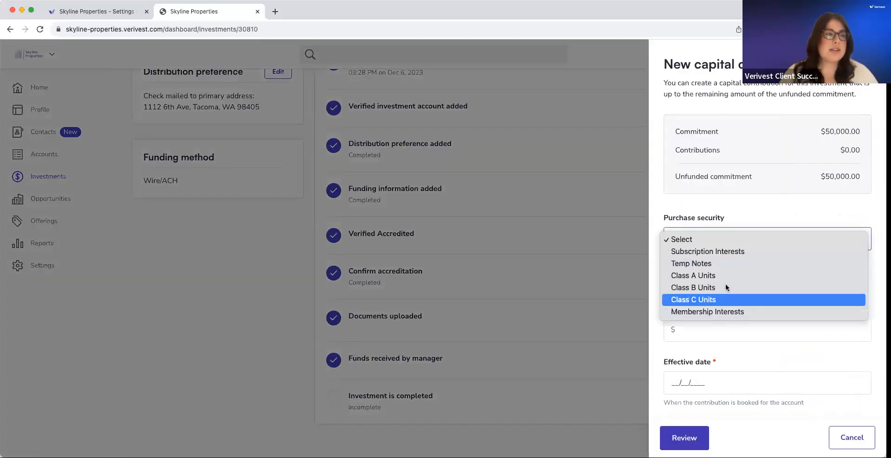
left_click(710, 252)
scroll(756, 308, "down", 3)
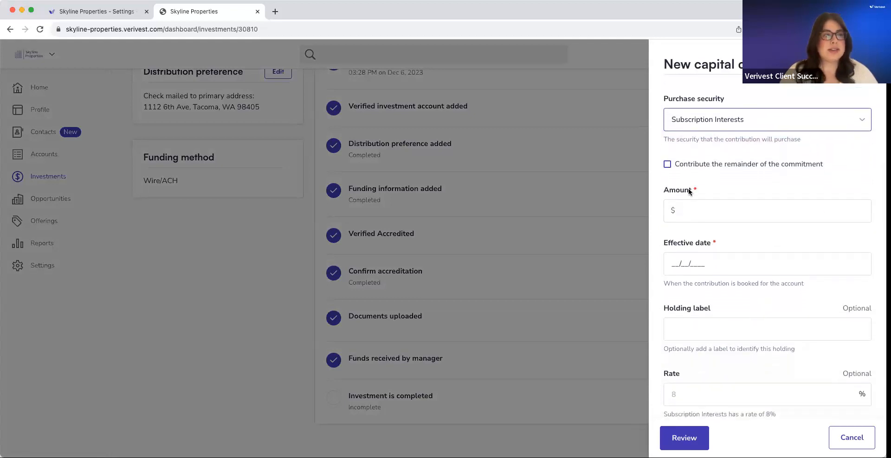
left_click(693, 209)
type("250000")
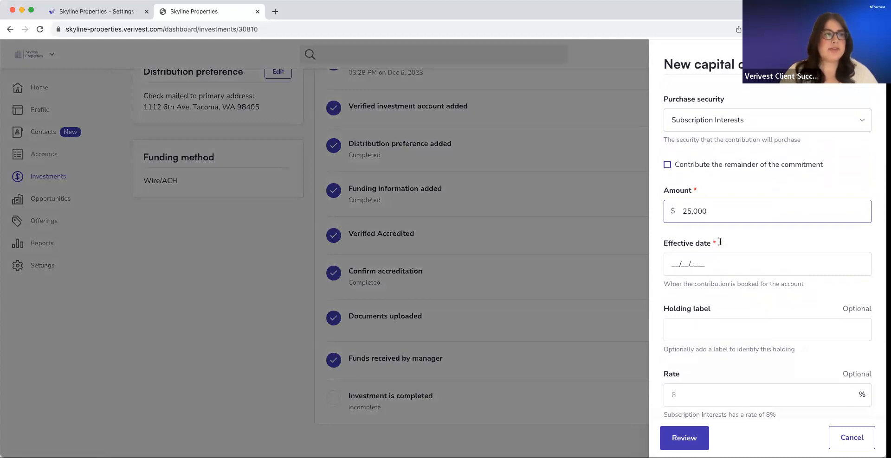
left_click(679, 262)
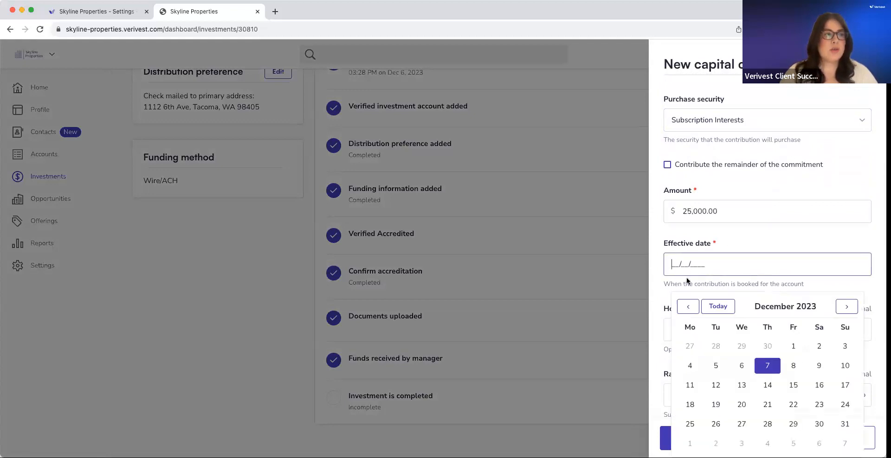
left_click(767, 367)
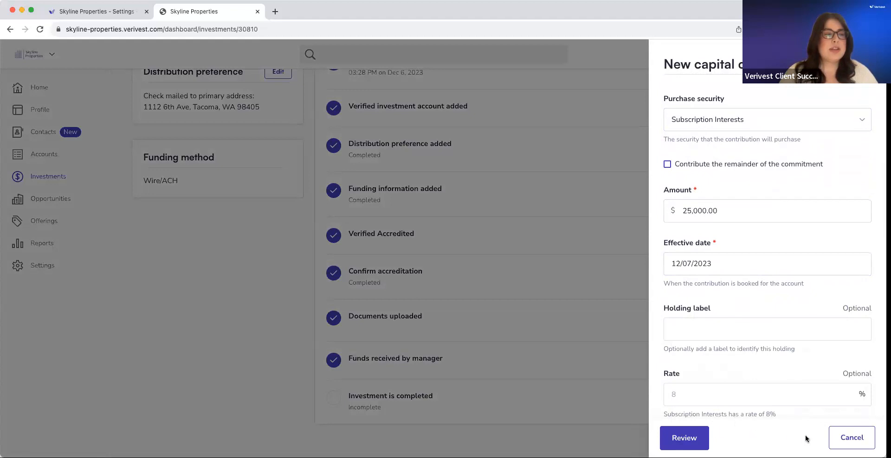
left_click(684, 438)
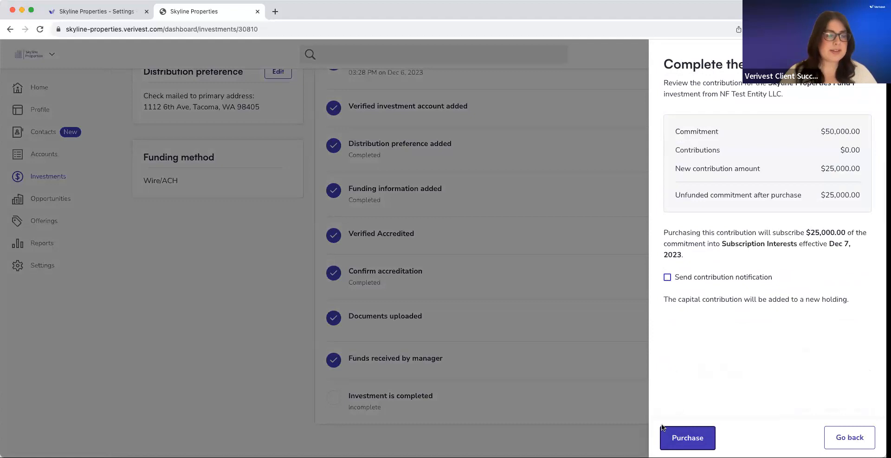
left_click(688, 439)
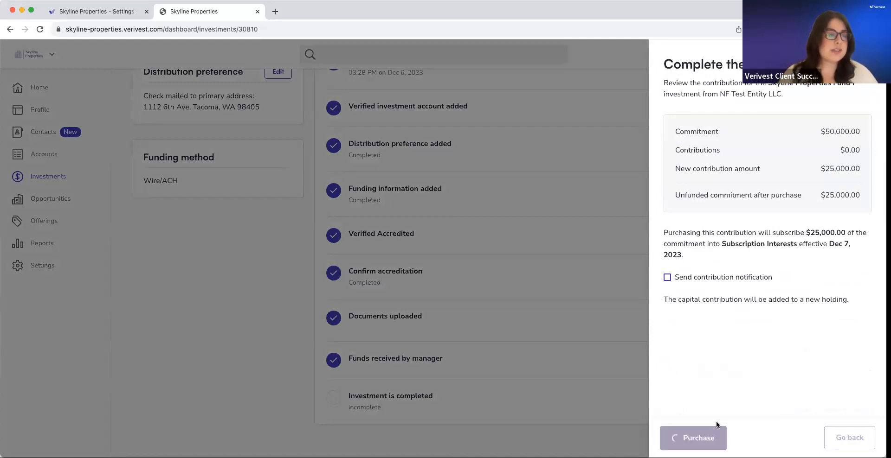
- Examine the investment's commitment, contributions and unfunded amount, the purchased contribution entry, and the remaining progress checklist
scroll(617, 331, "up", 4)
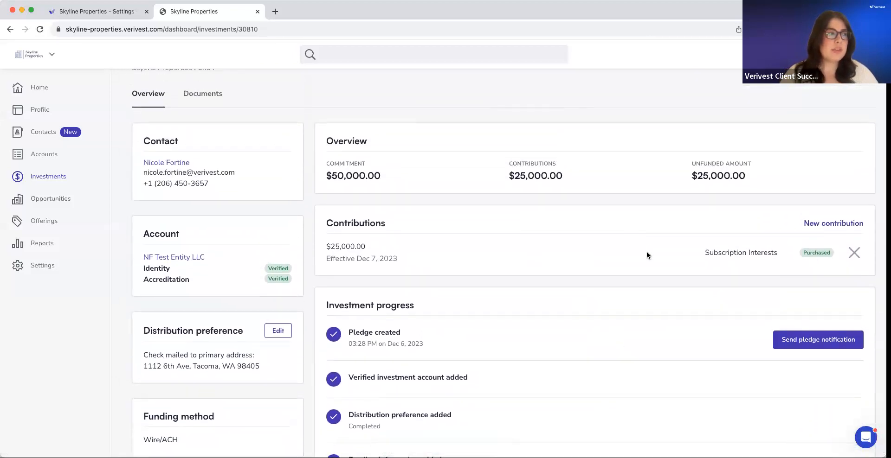
scroll(396, 168, "up", 2)
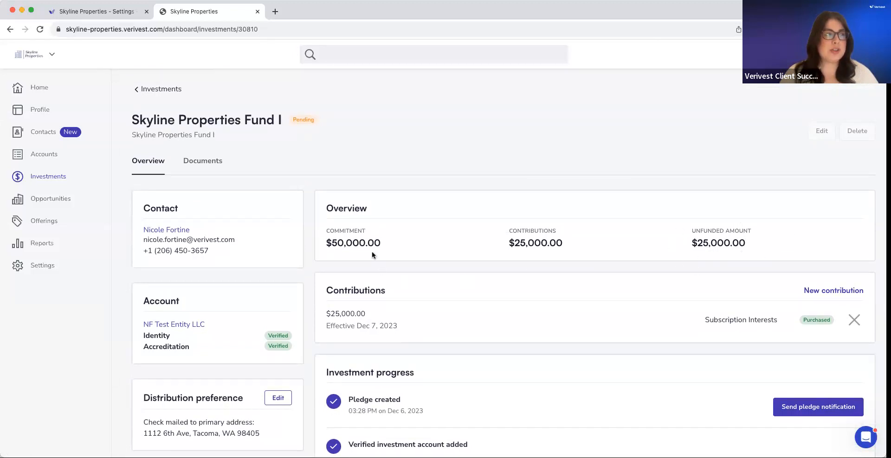
scroll(527, 247, "down", 9)
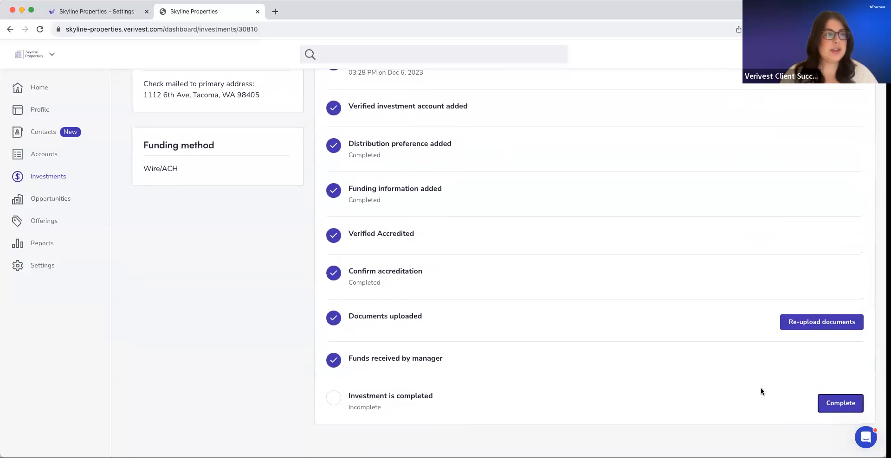
scroll(775, 315, "up", 9)
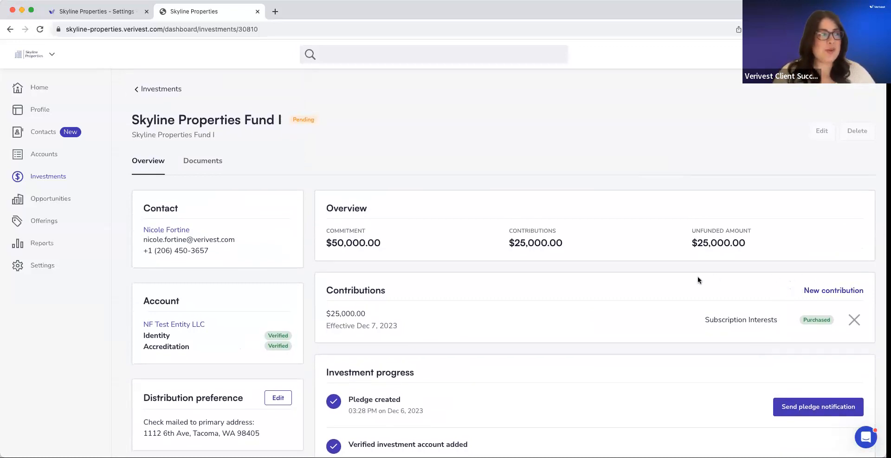
scroll(659, 284, "down", 2)
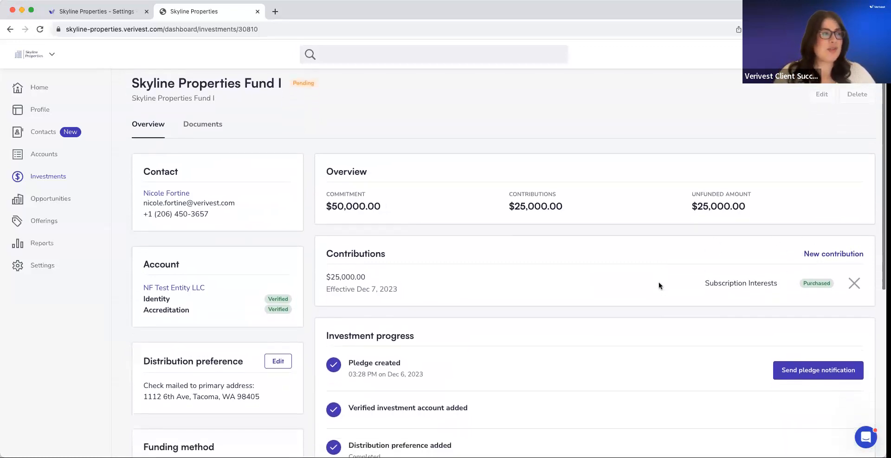
scroll(658, 284, "down", 3)
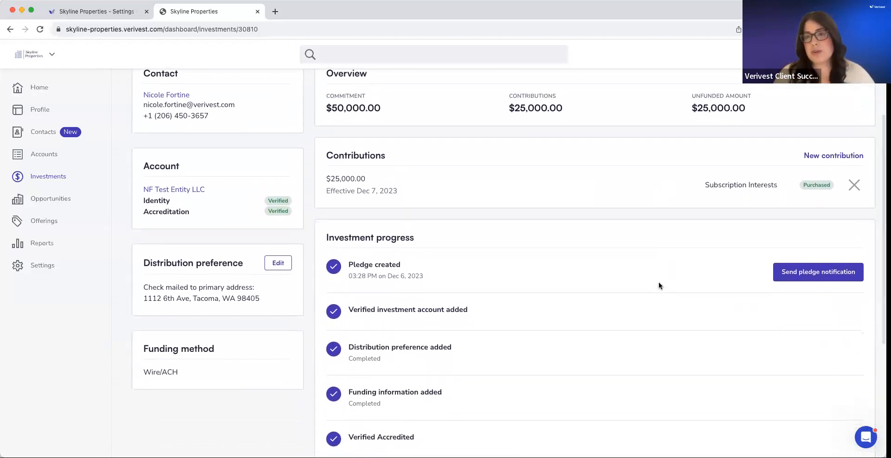
scroll(658, 284, "down", 1)
scroll(659, 283, "down", 3)
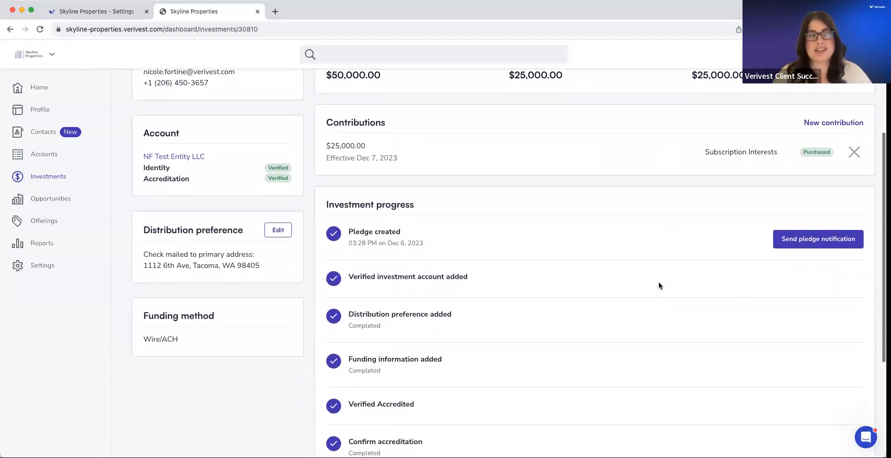
scroll(660, 286, "down", 3)
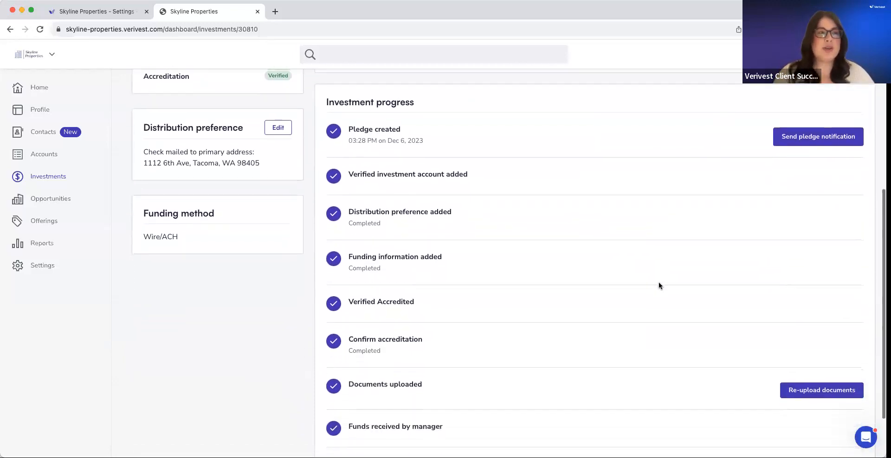
scroll(659, 285, "up", 5)
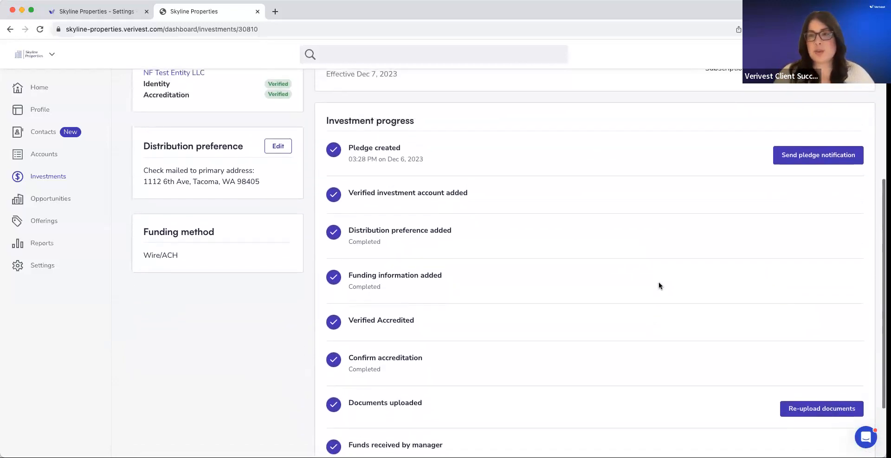
scroll(658, 285, "up", 1)
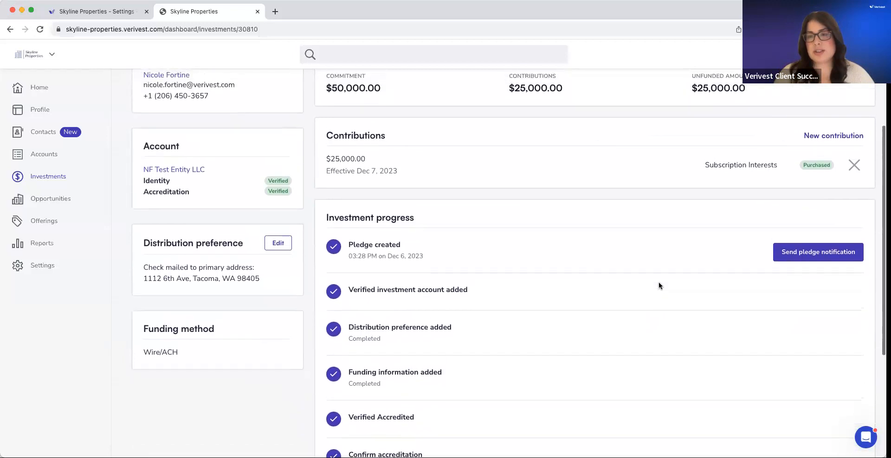
scroll(694, 281, "up", 4)
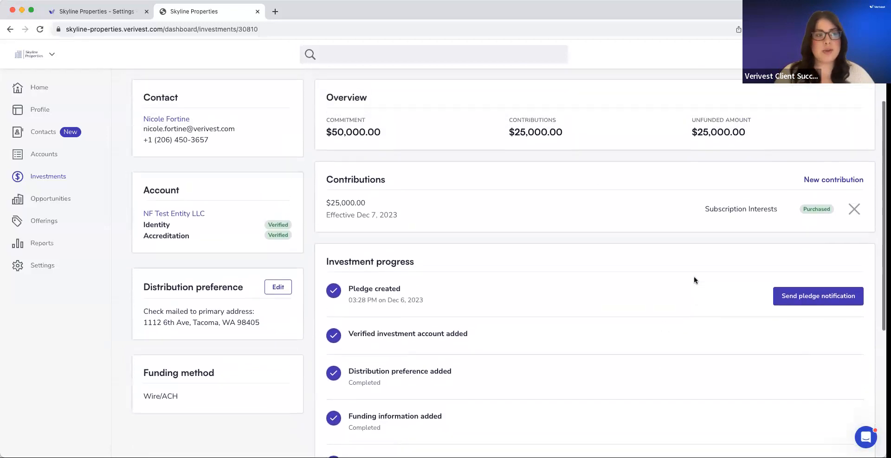
scroll(694, 278, "up", 3)
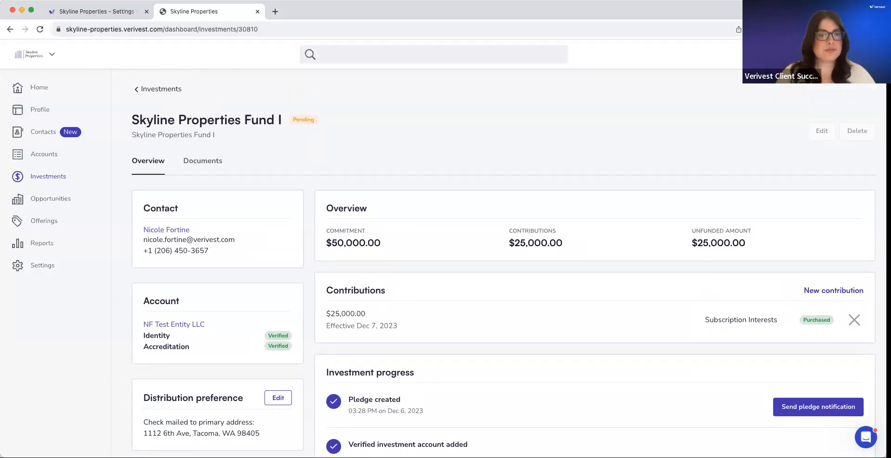
- Switch to the PowerPoint slide show and advance to the Q/A slide
key("super+Tab")
key("Right")
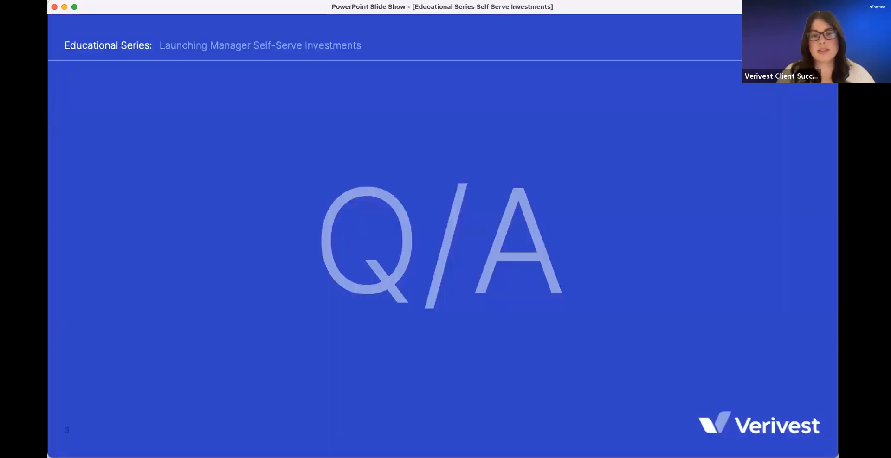